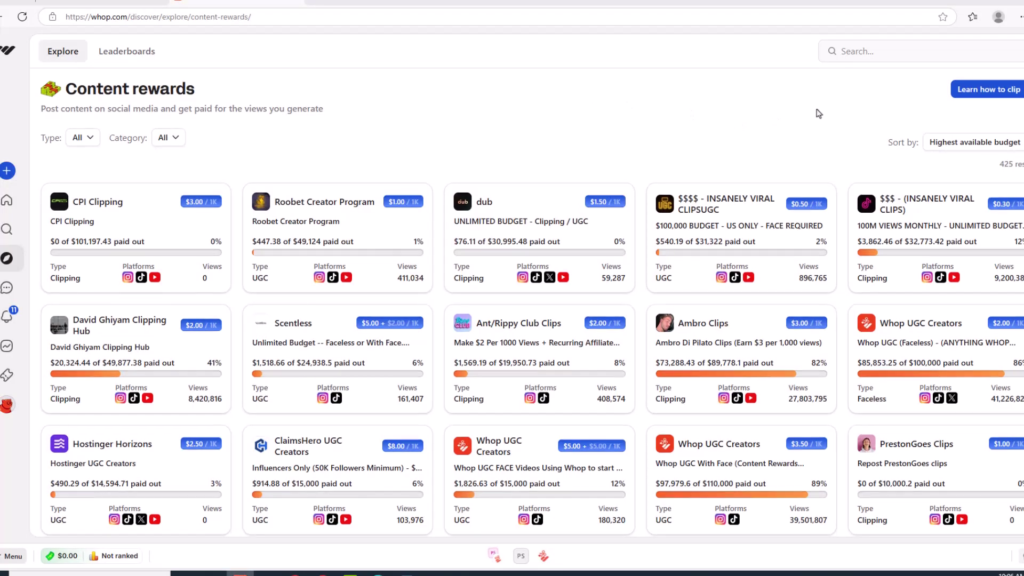
Start a Whop sign-up and enter the account's display name.
scroll(819, 113, "down", 2)
scroll(819, 114, "down", 4)
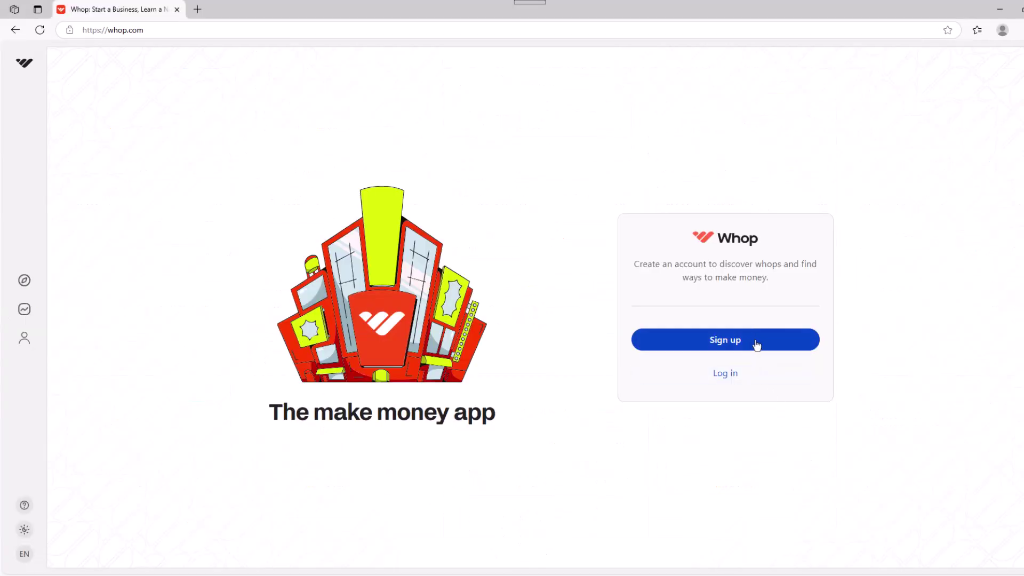
left_click(756, 346)
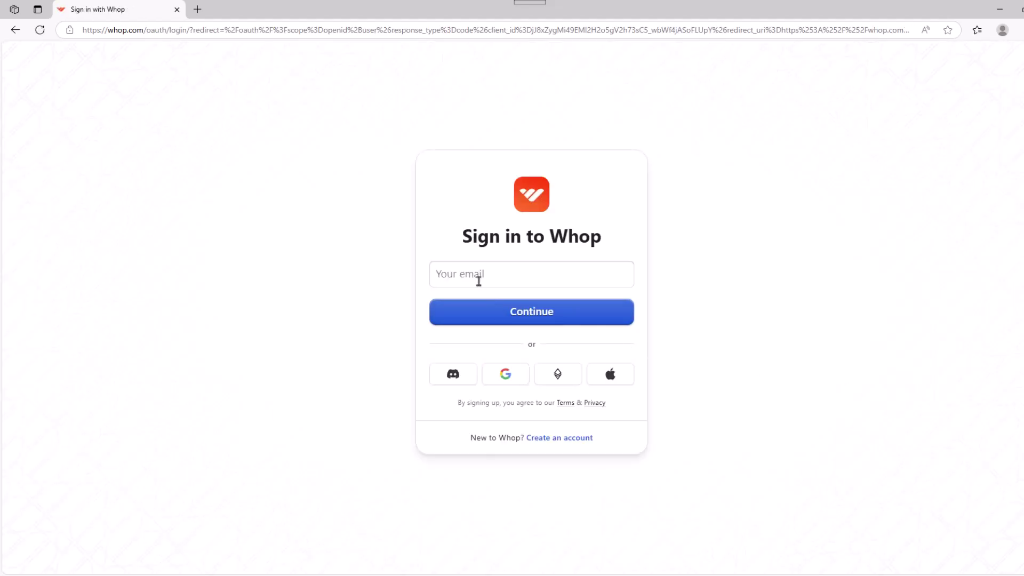
left_click(479, 279)
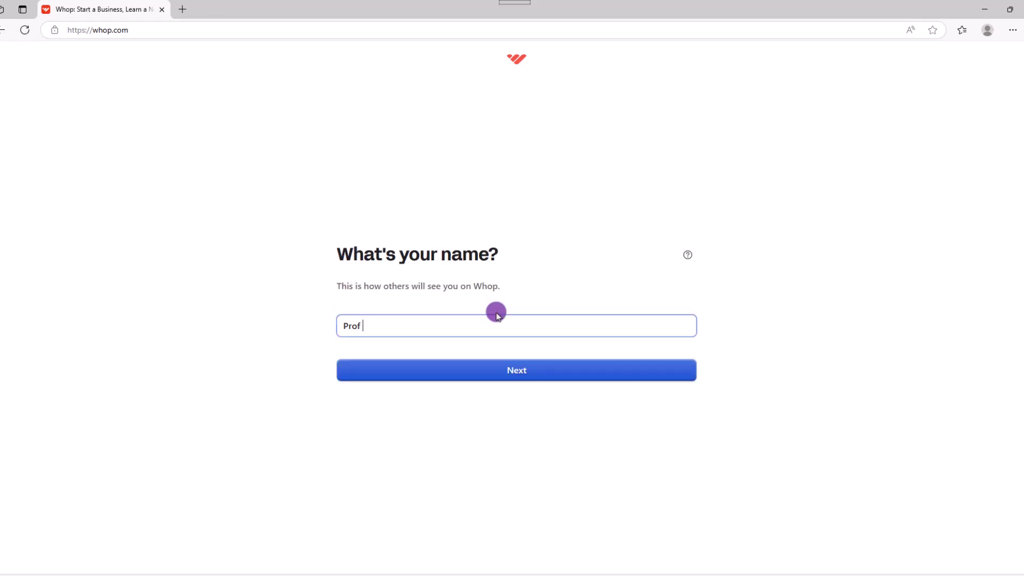
type("Cube Demo")
left_click(592, 373)
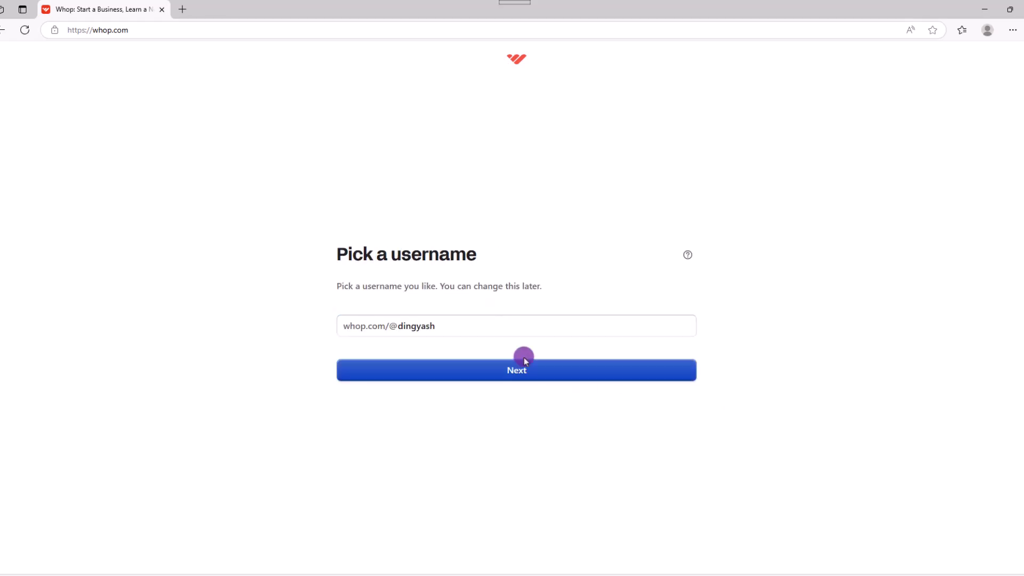
Replace the suggested username, save the first default avatar, and join Whop Clips.
double_click(413, 326)
key("BackSpace")
type("profcubsdemo")
left_click(609, 379)
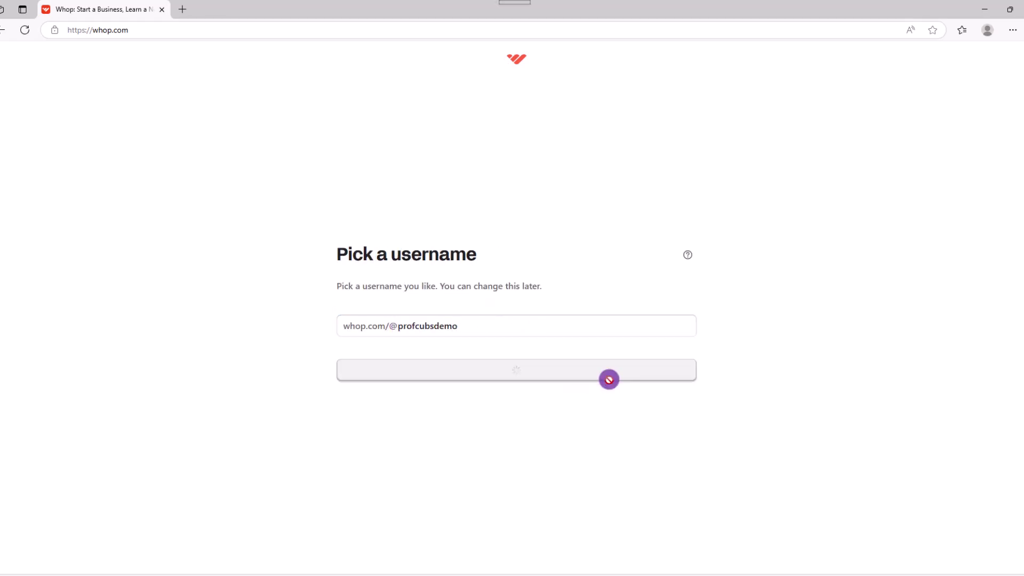
left_click(360, 373)
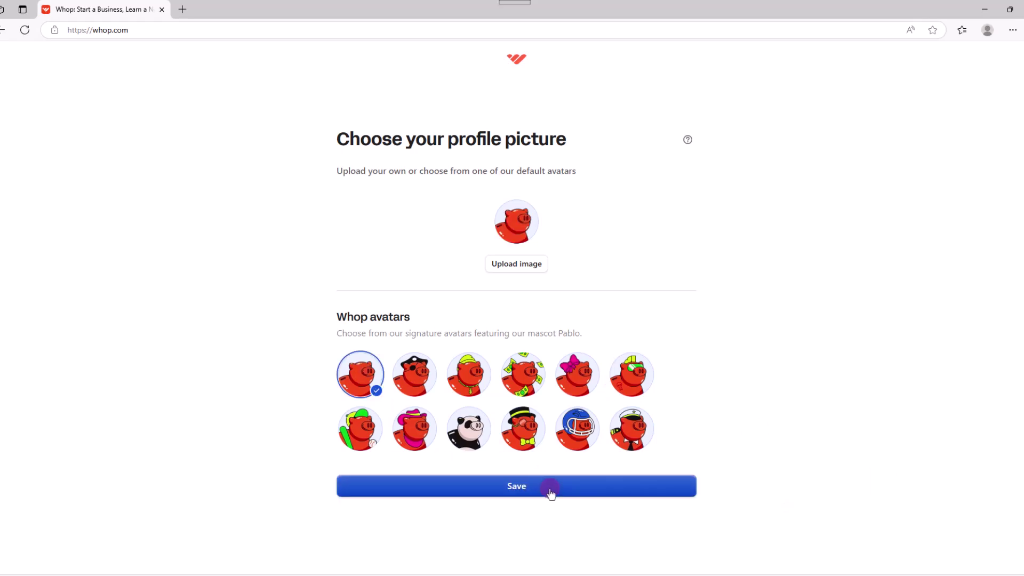
left_click(551, 493)
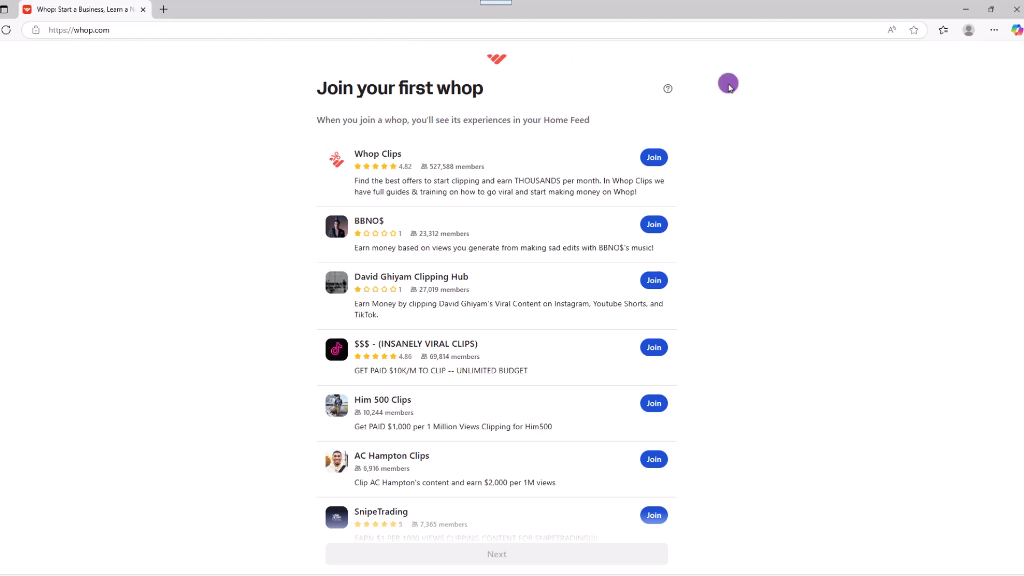
left_click(656, 159)
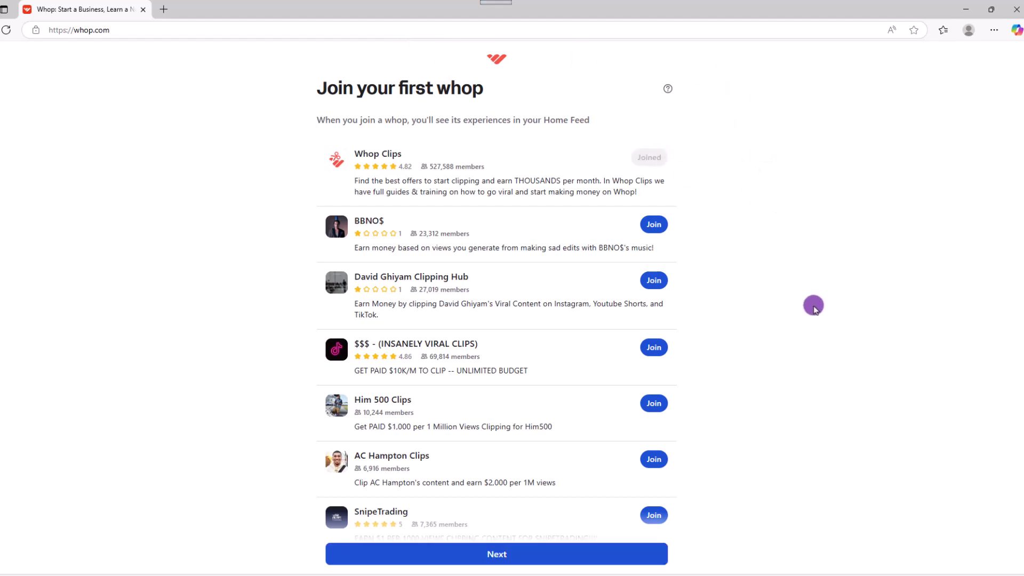
left_click(601, 557)
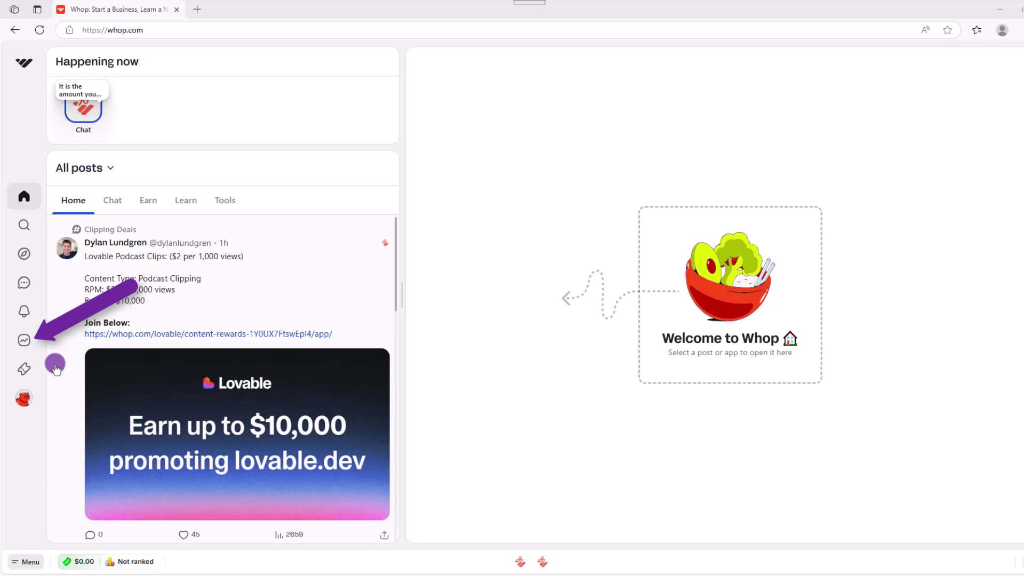
Open the Start selling page and browse its creator earnings and Whop University sections.
left_click(26, 340)
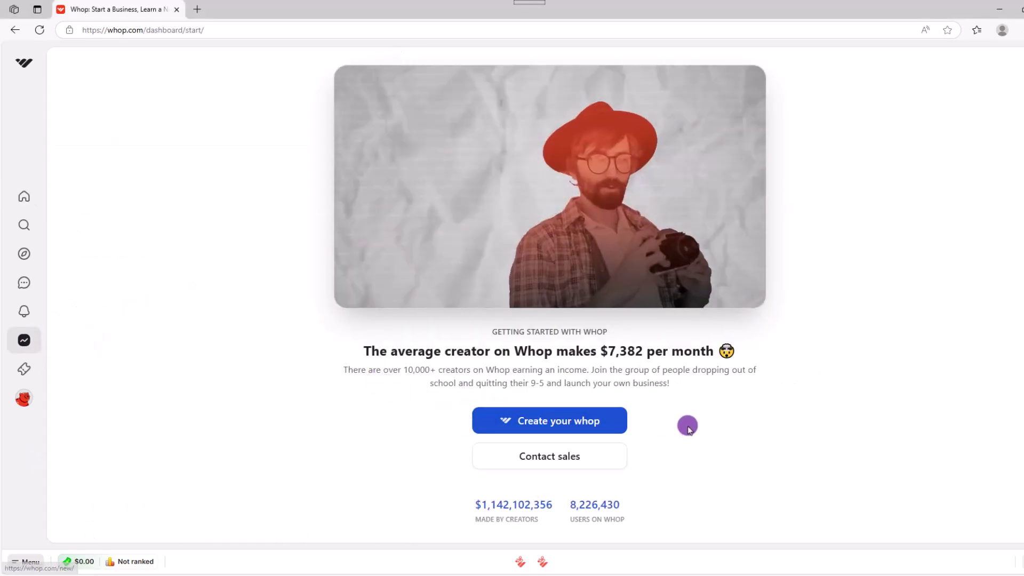
scroll(691, 426, "down", 2)
scroll(692, 427, "down", 3)
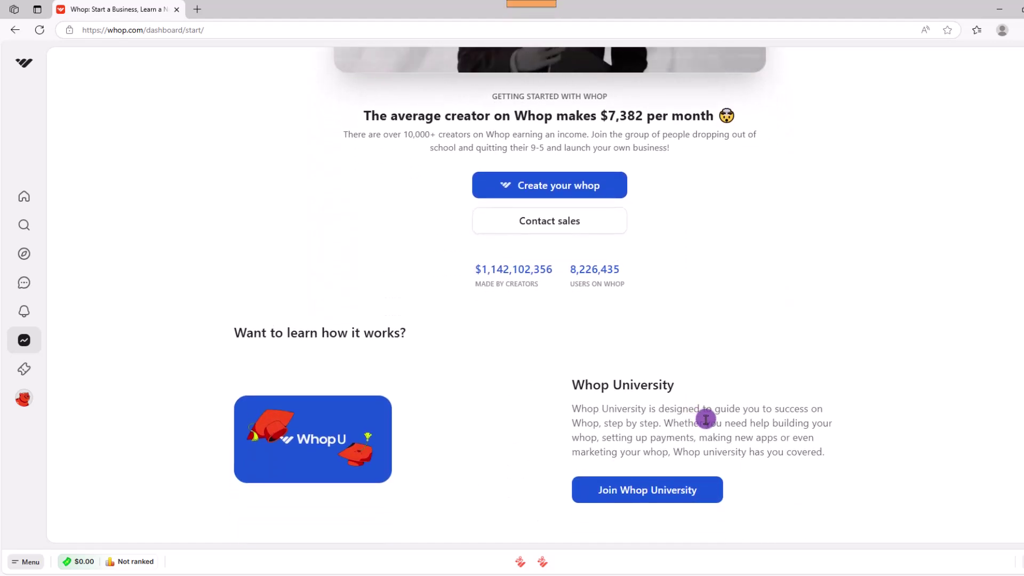
scroll(685, 370, "up", 1)
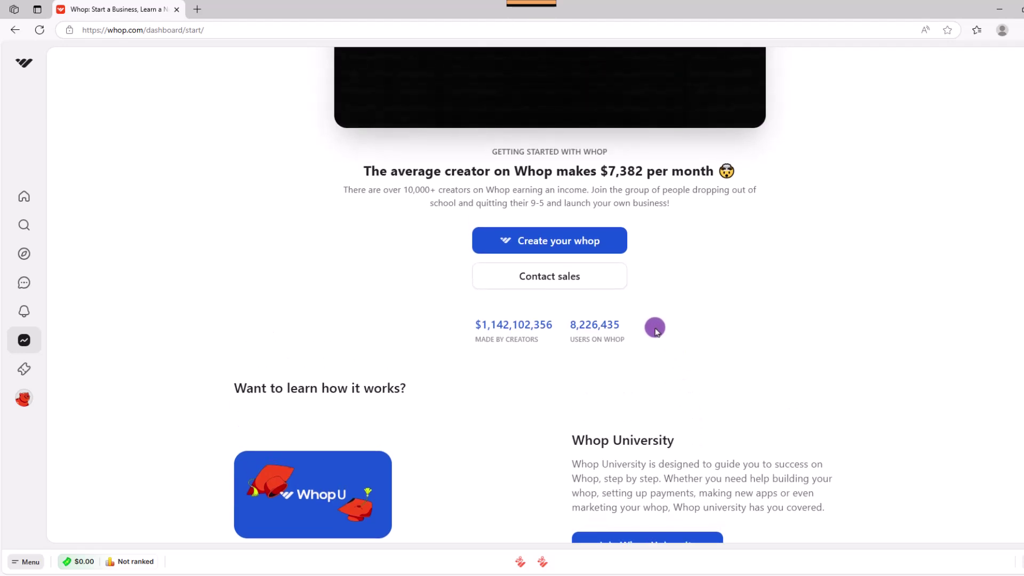
Create the whop 'Prof Cubs Comic Shop' with a comic-making headline and the suggested link.
left_click(590, 245)
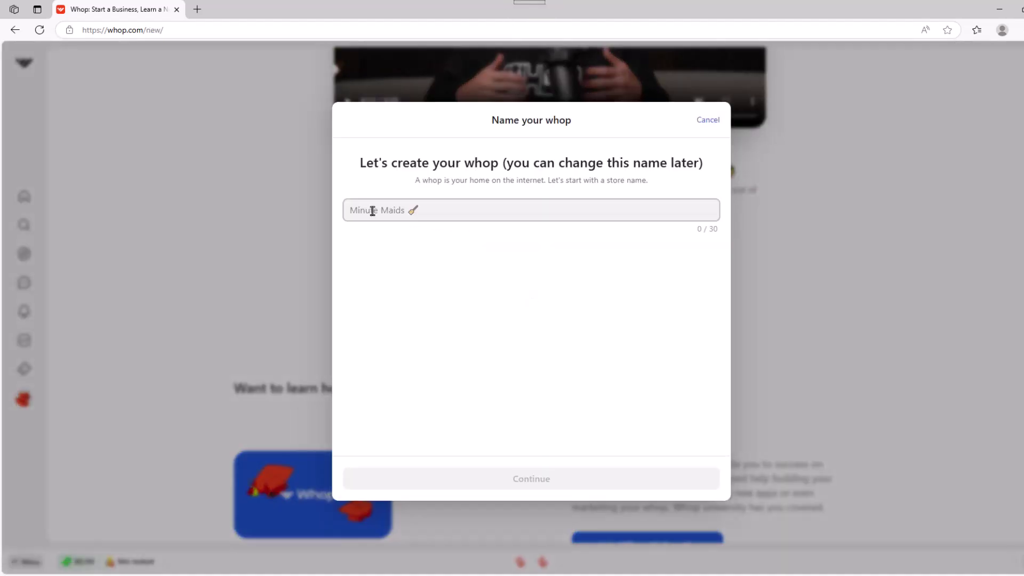
type("Prof Cubs Comic Shop")
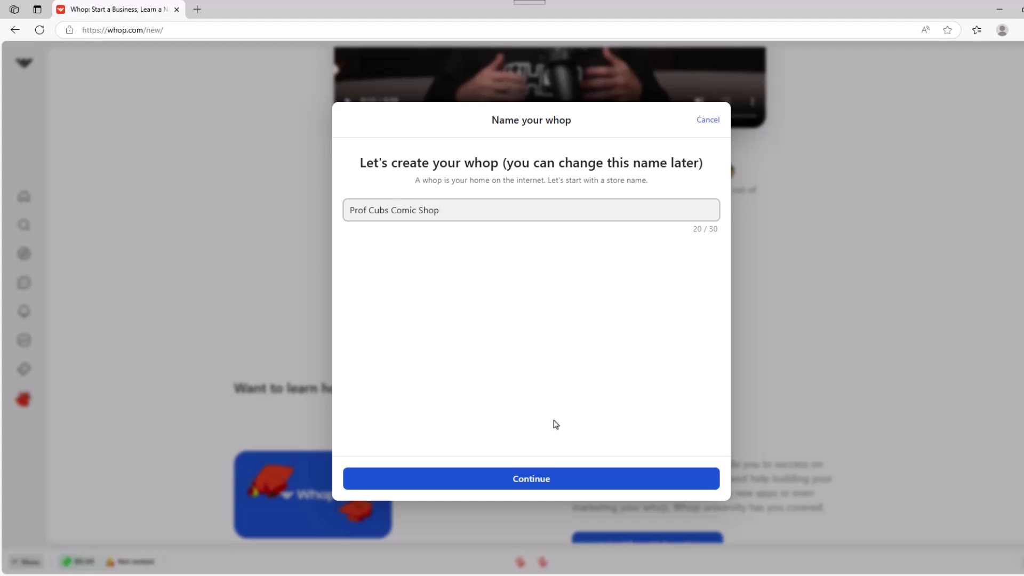
left_click(585, 483)
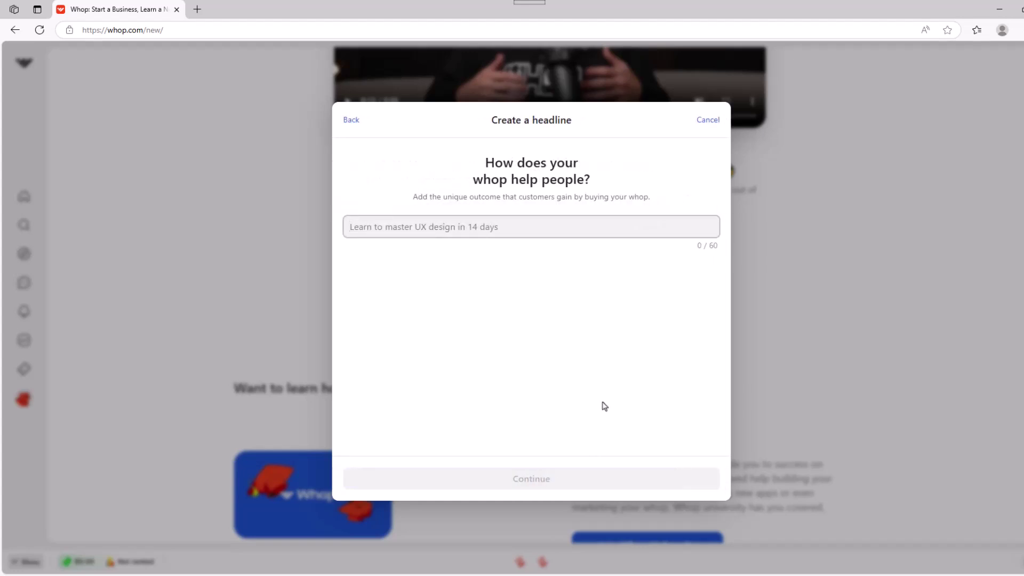
type("You will learn to make unique comics")
left_click(627, 488)
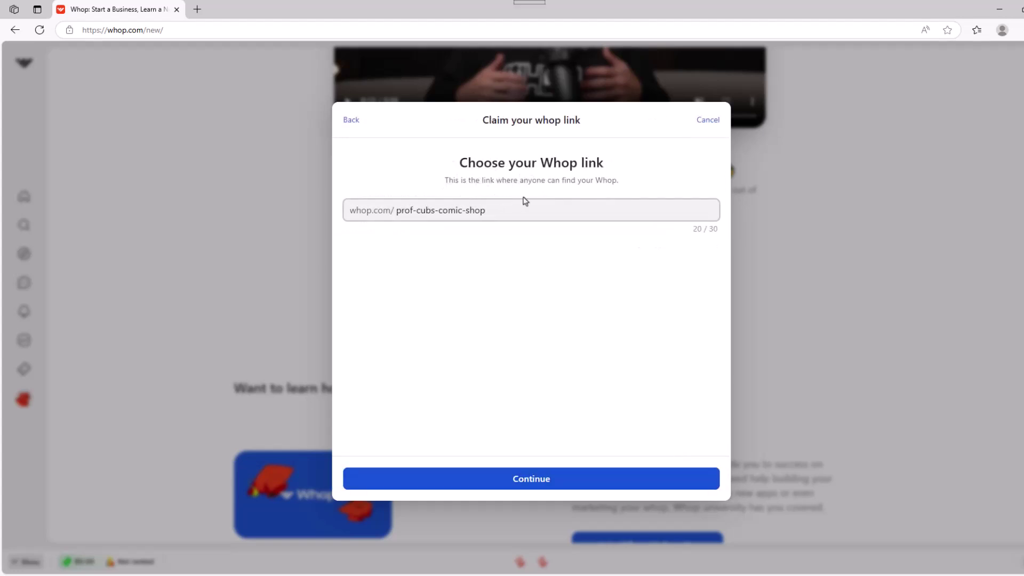
left_click(602, 486)
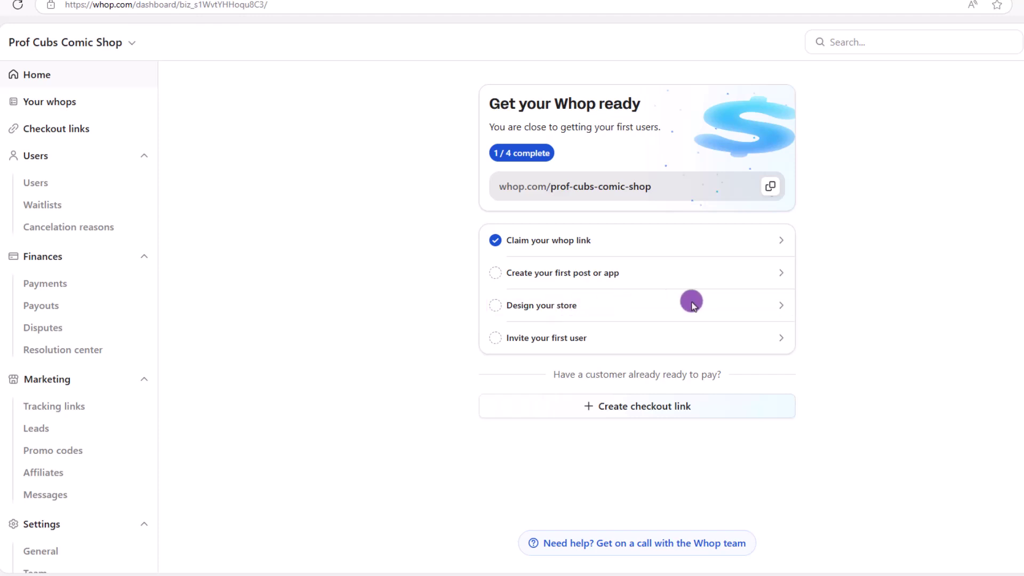
Add an illustrated image of a man at a laptop to the store gallery.
left_click(711, 301)
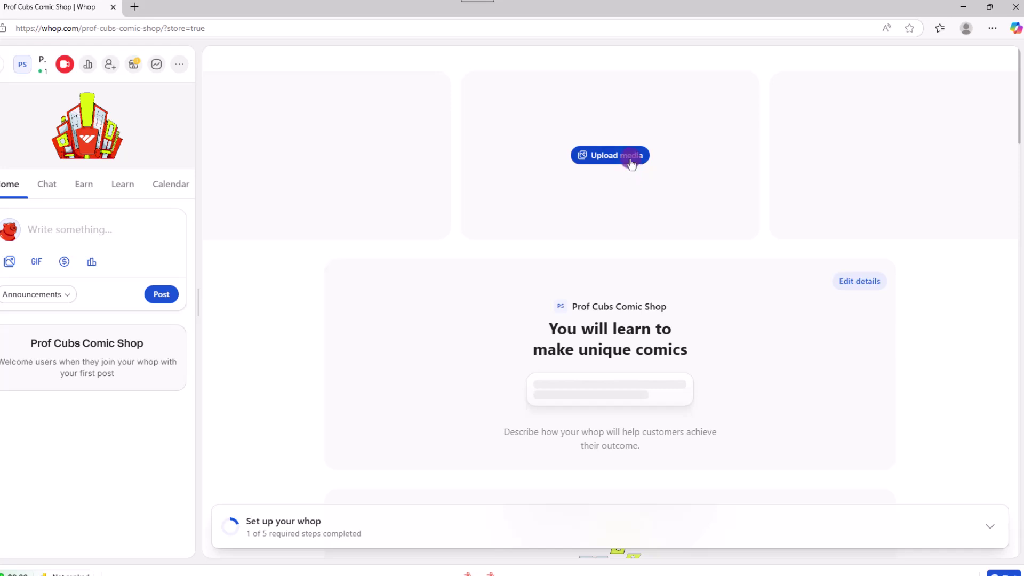
left_click(631, 160)
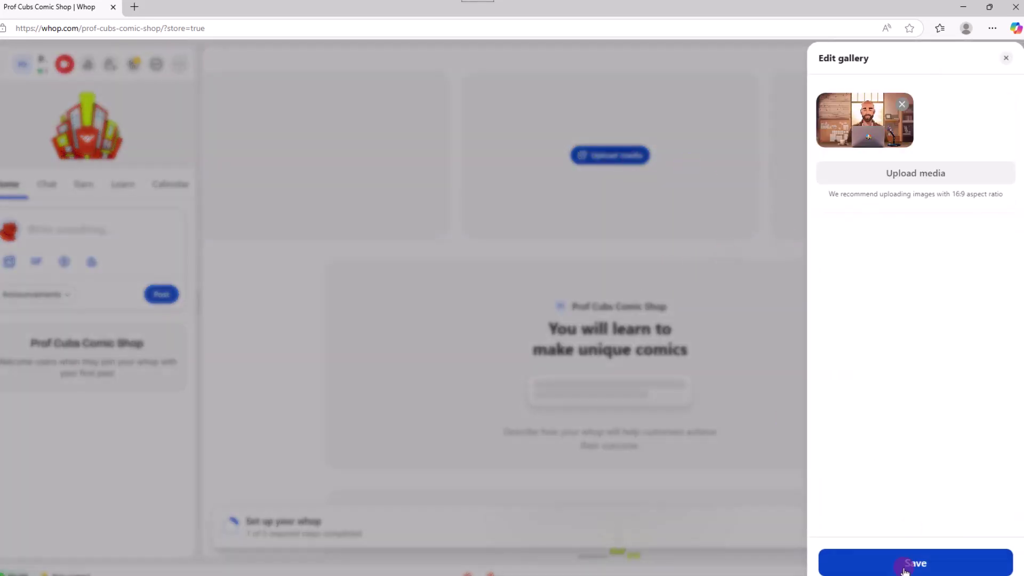
left_click(908, 563)
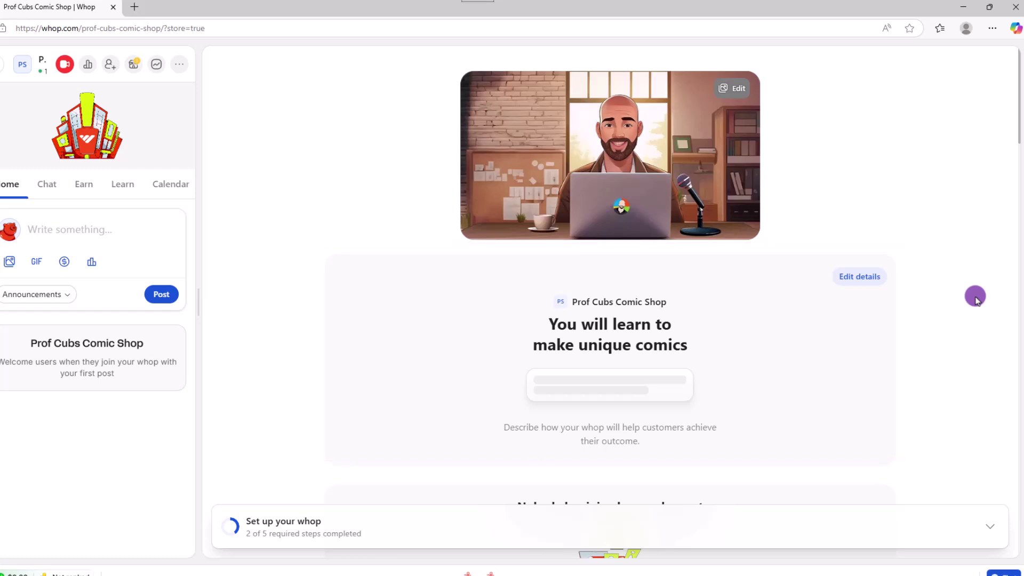
Paste the comic-publishing description, set category Business and call to action Join, and save.
left_click(853, 280)
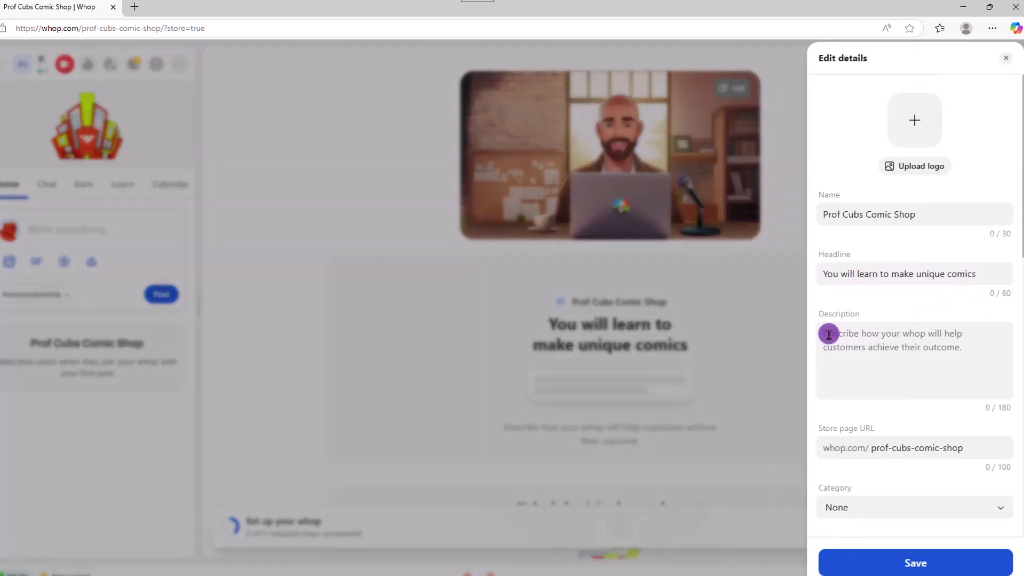
left_click(910, 353)
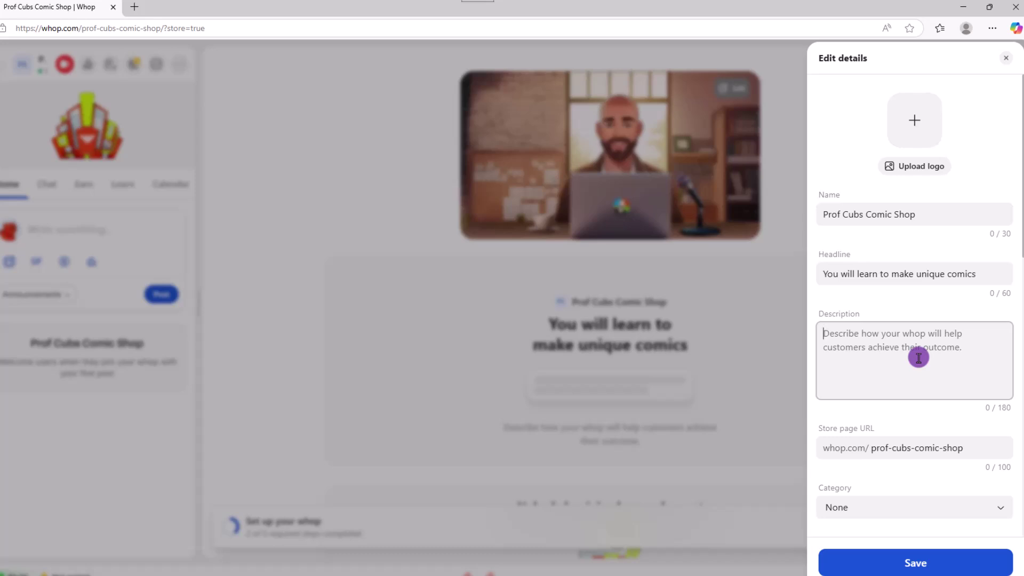
type("In this course, you'll learn how to publish your own comics from start to finish — including writing, illustrating, formatting for digital or print, and choosing the right platform")
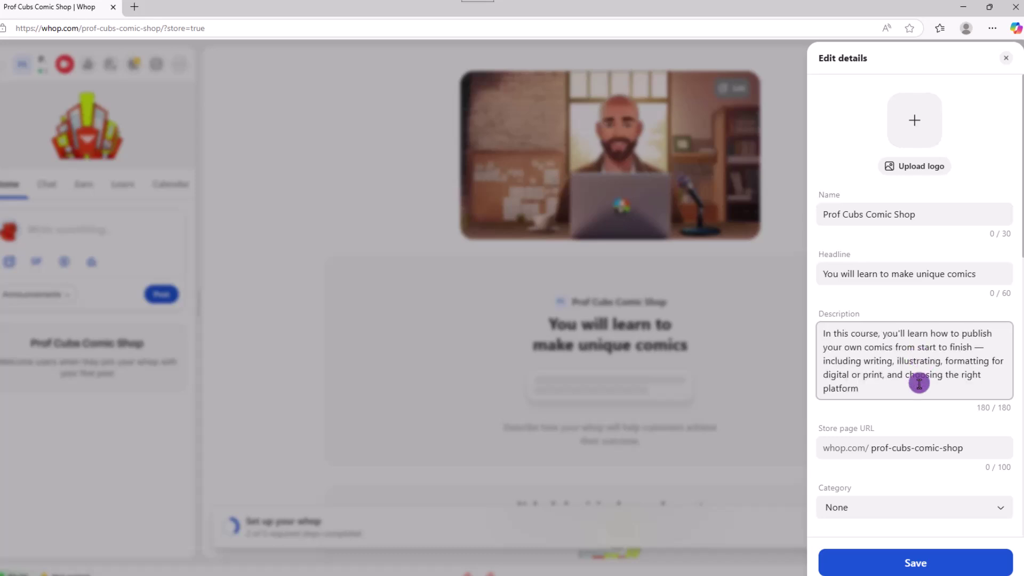
scroll(884, 397, "down", 3)
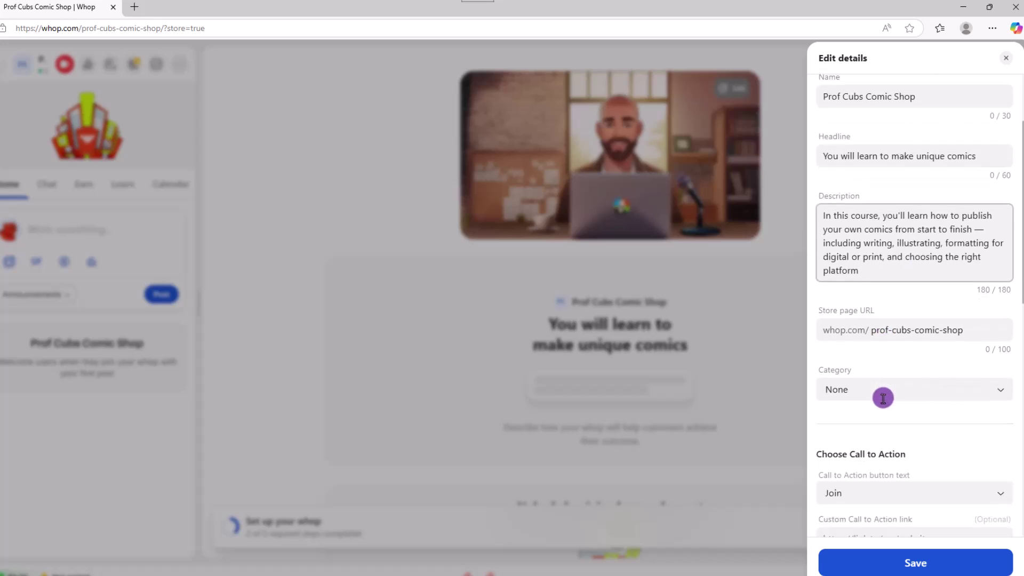
left_click(1004, 339)
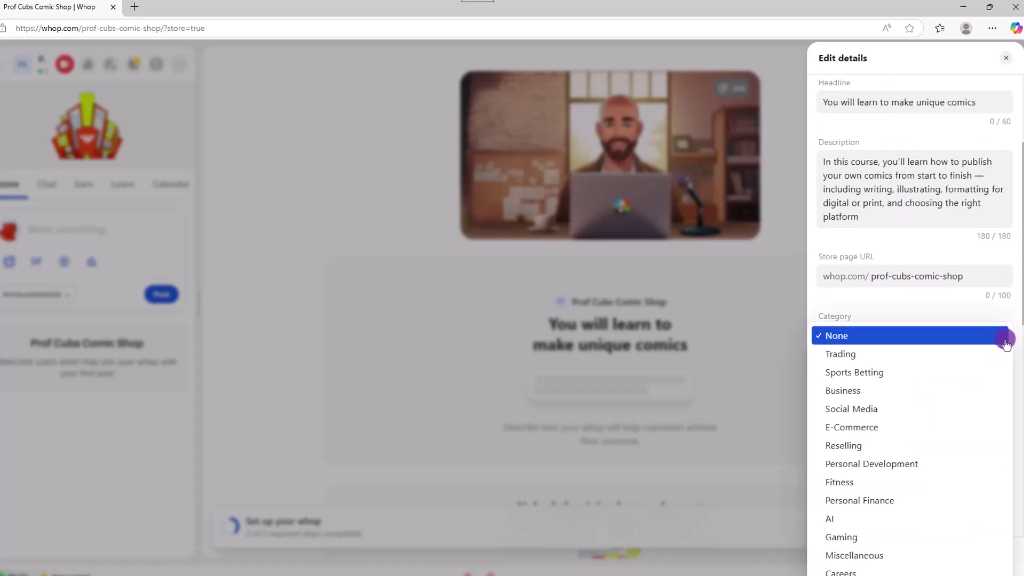
left_click(856, 397)
left_click(990, 443)
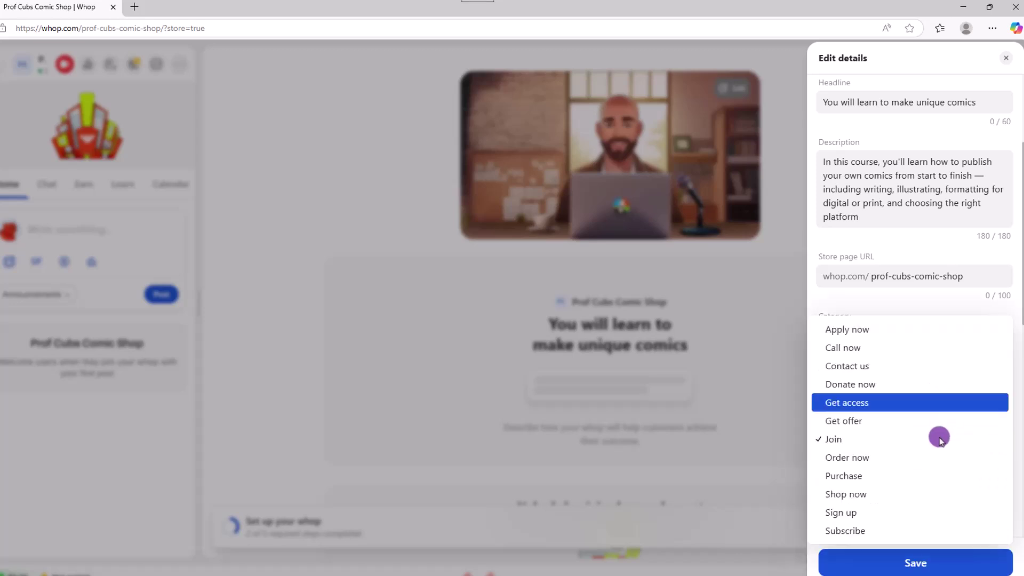
left_click(835, 443)
left_click(930, 562)
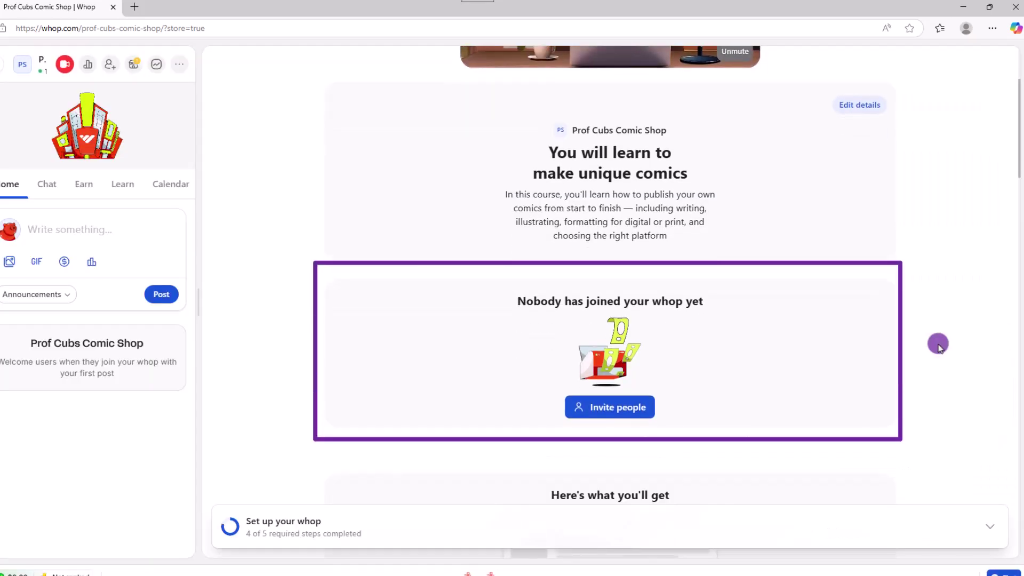
Type the creator bio 'Been drawing comments in my basement since I was 10...'.
scroll(939, 346, "down", 4)
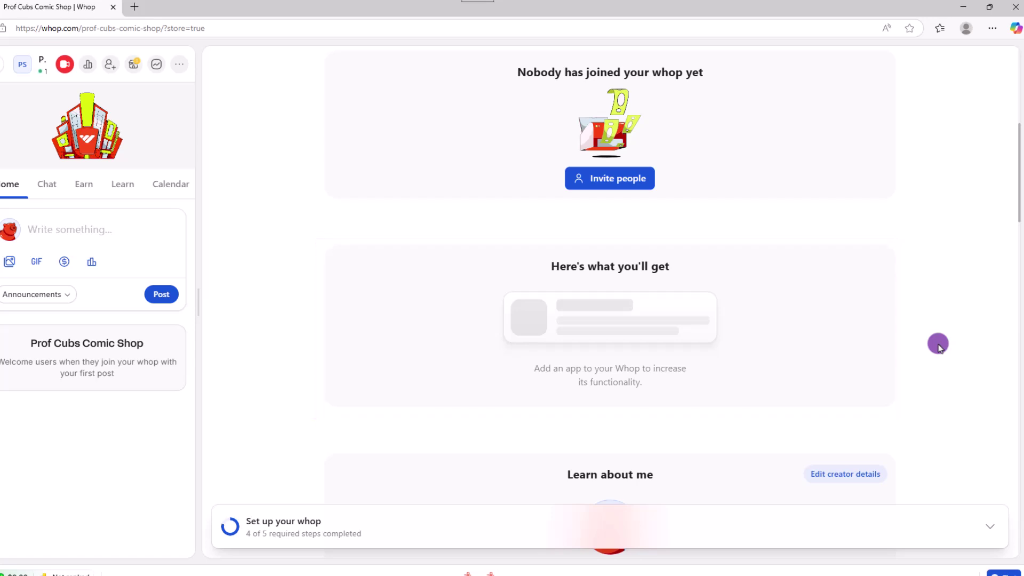
scroll(939, 346, "down", 5)
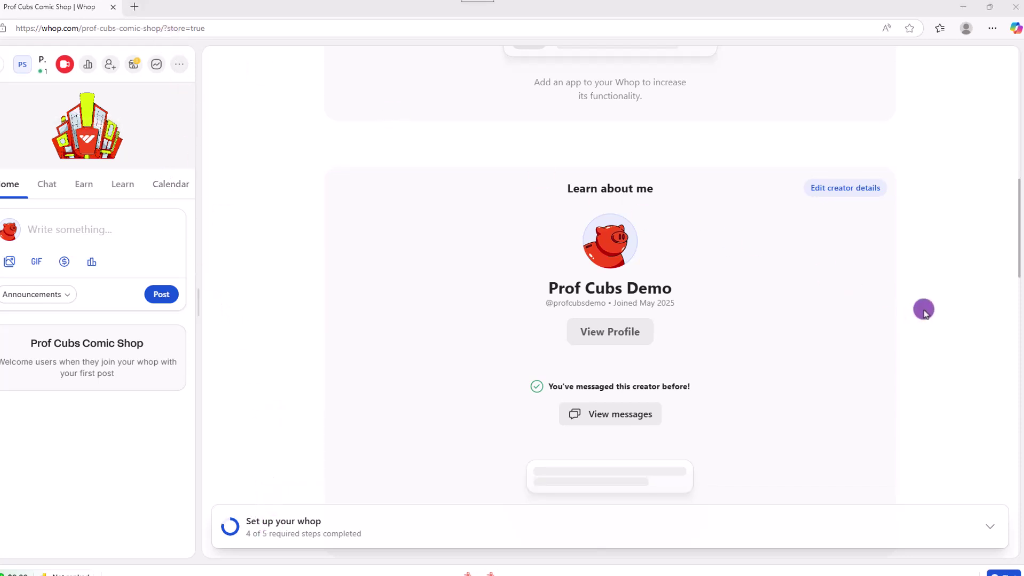
left_click(845, 188)
left_click(868, 127)
type("Been ")
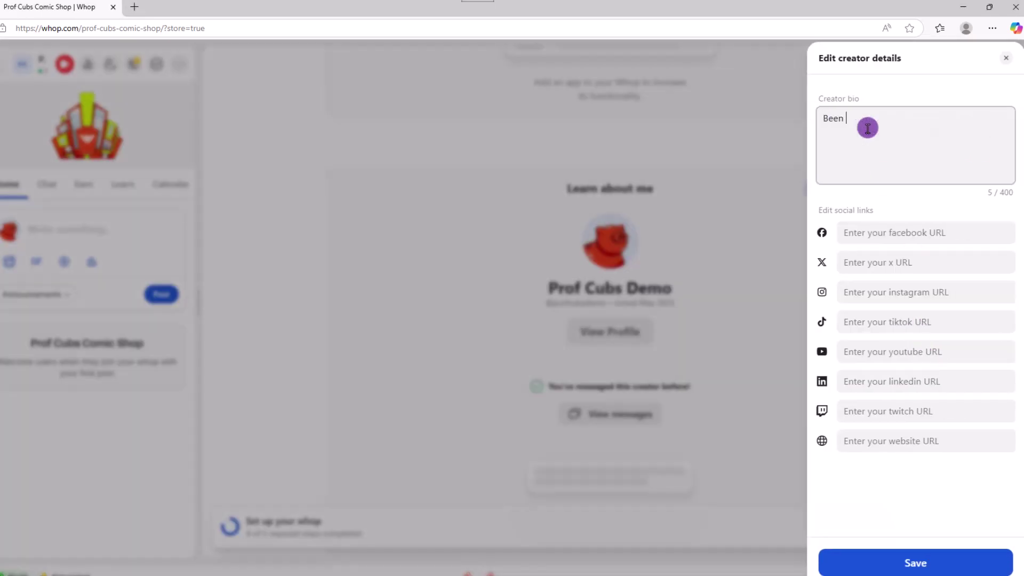
type("drawing comments in my basemen")
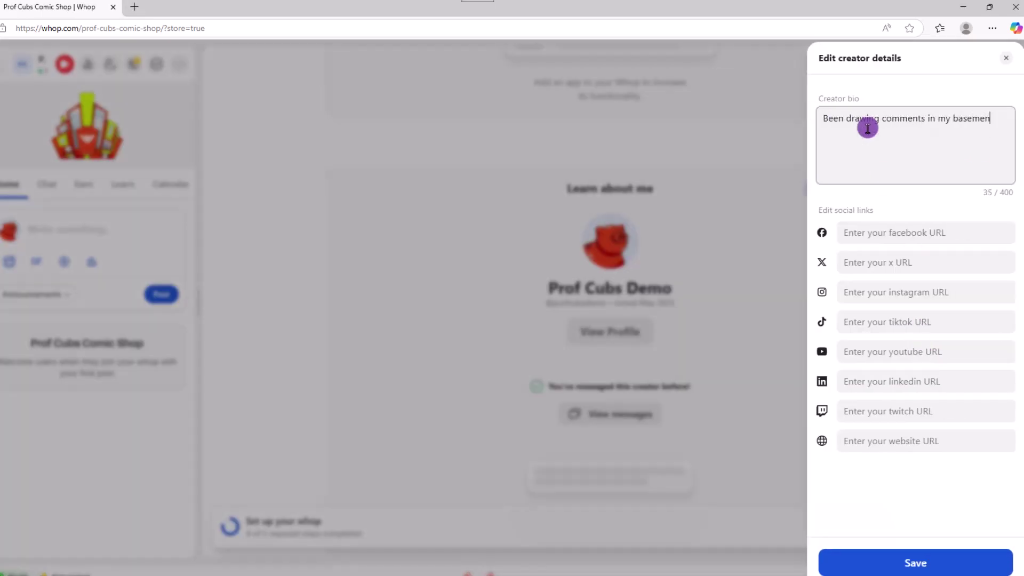
type("t since I was 10.  Now I wanna teach people my skills")
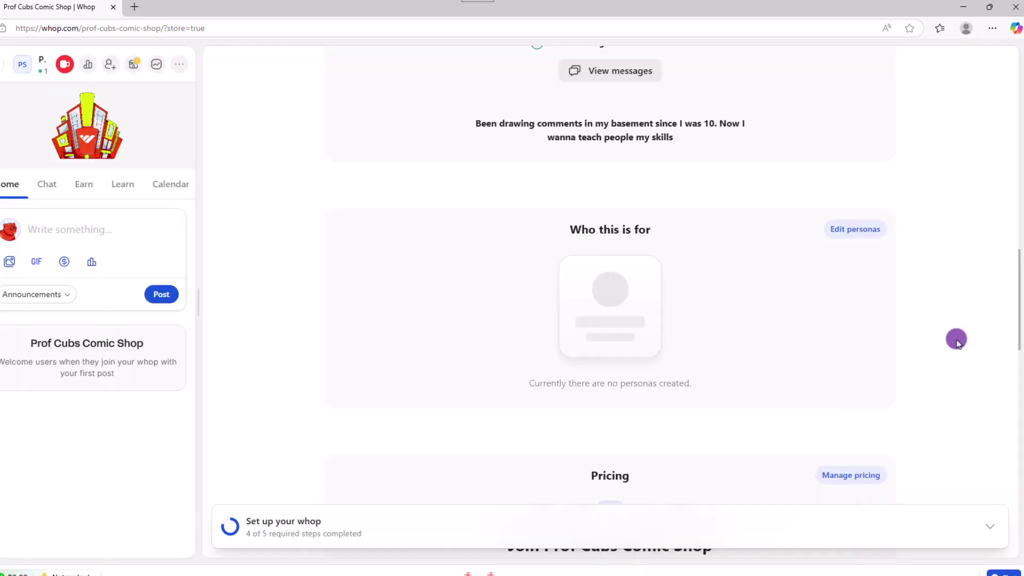
Add the 'Aspiring Artists' persona with a description for people trying to get into comics.
scroll(955, 338, "down", 1)
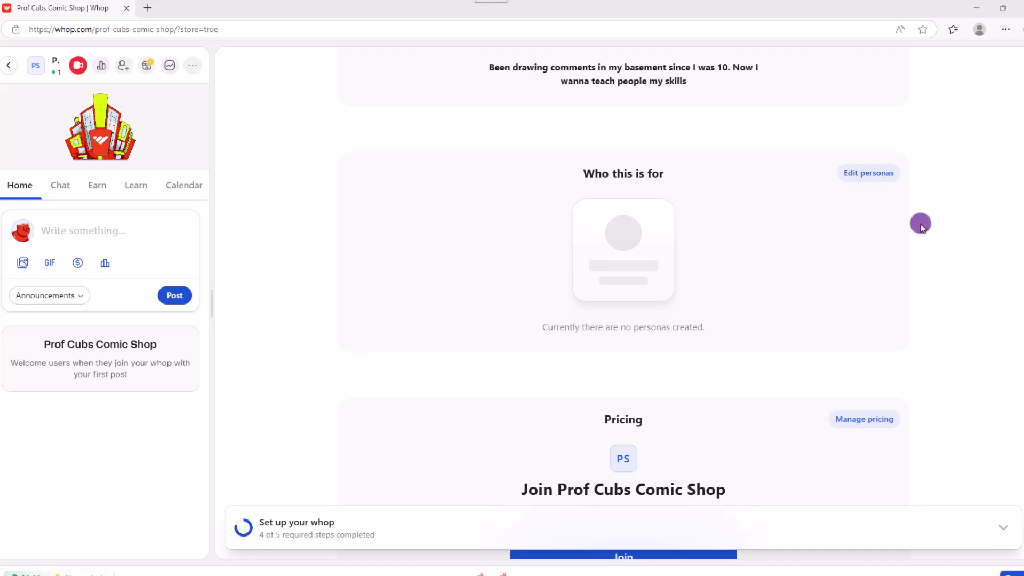
left_click(881, 171)
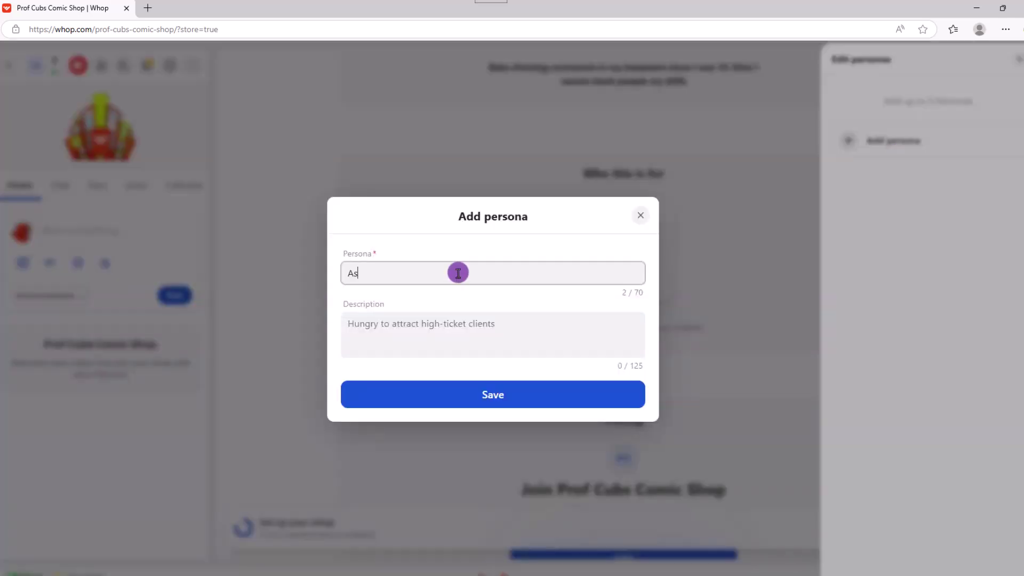
type("piring Artists")
left_click(382, 325)
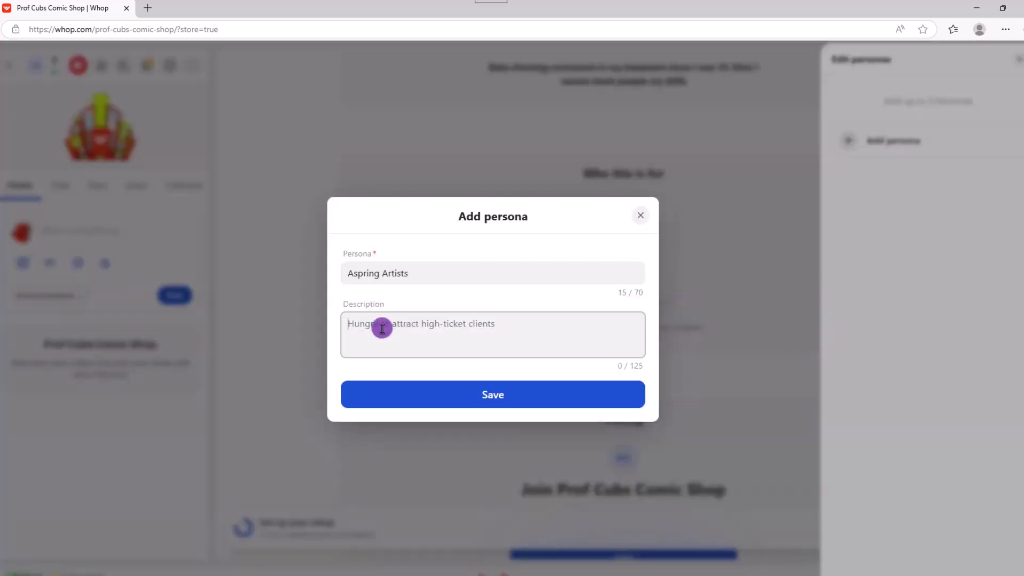
type("Been trying to get into comics? This is")
left_click(493, 395)
Add the 'Hobbyist' persona with a description for people wanting to draw comics.
left_click(856, 181)
left_click(462, 267)
type("Hobbyist")
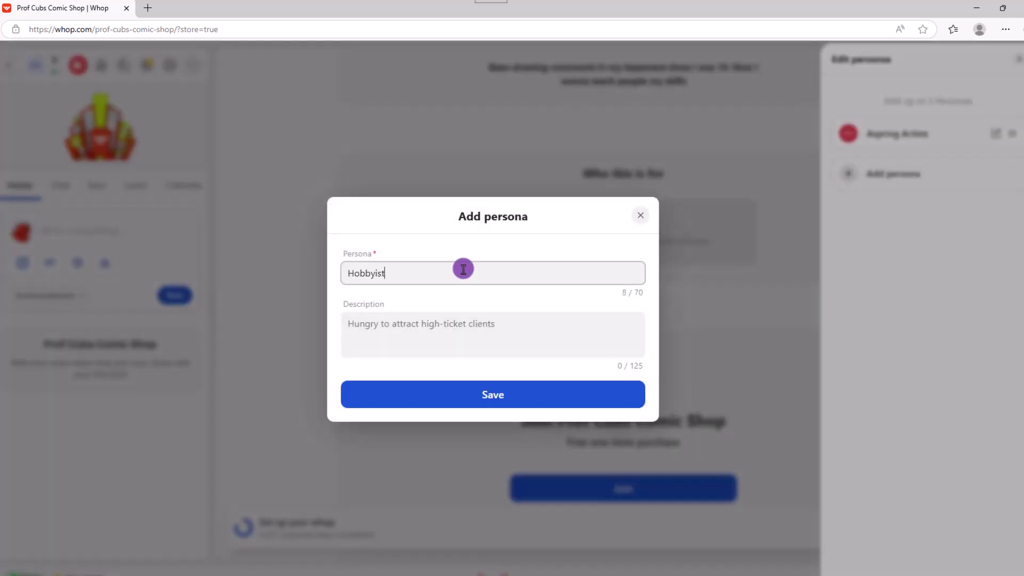
key("Tab")
type("If you've been wanting to draw comics, I can")
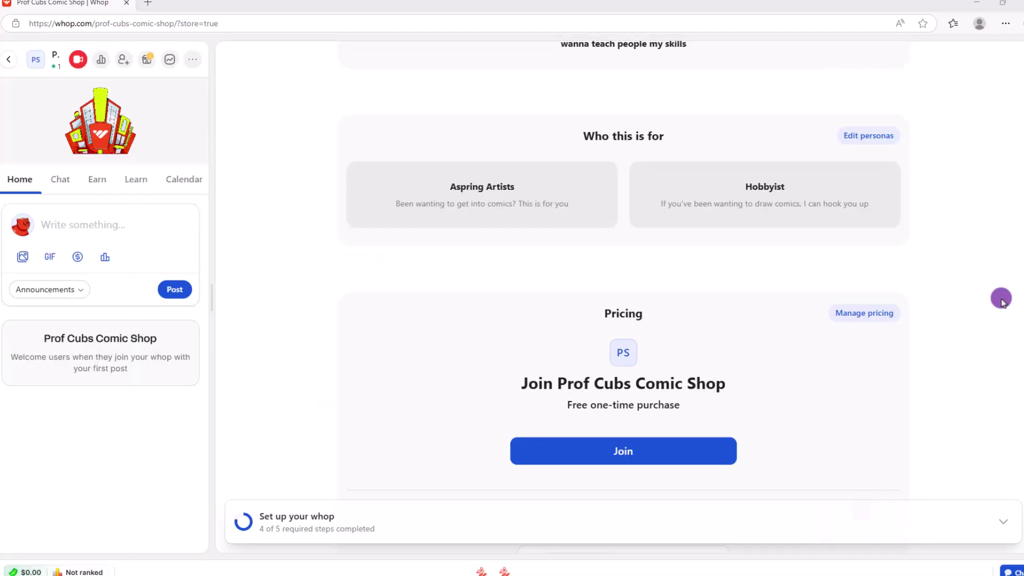
scroll(1002, 302, "down", 4)
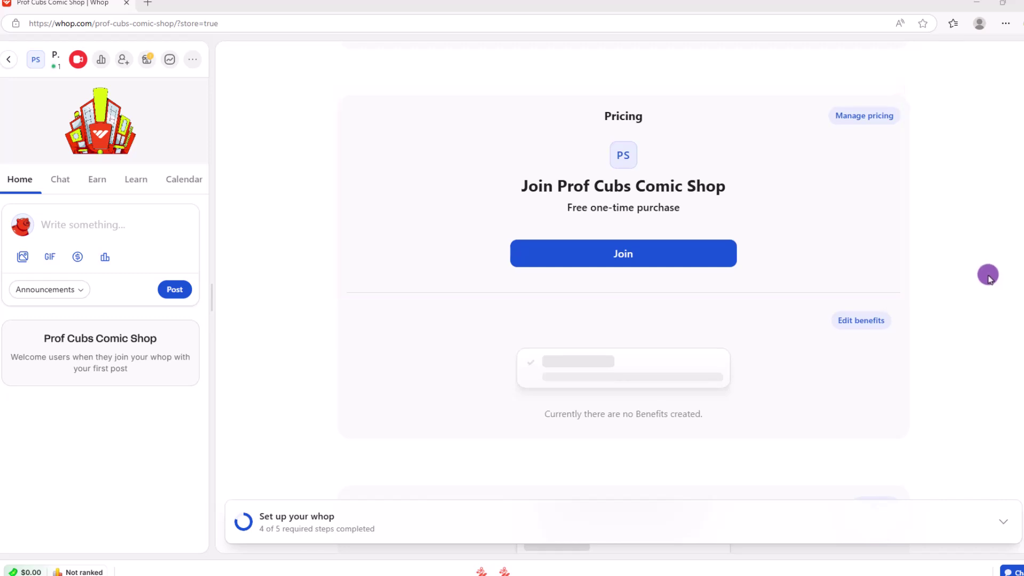
Start a new paid pricing option with single payment frequency.
left_click(870, 118)
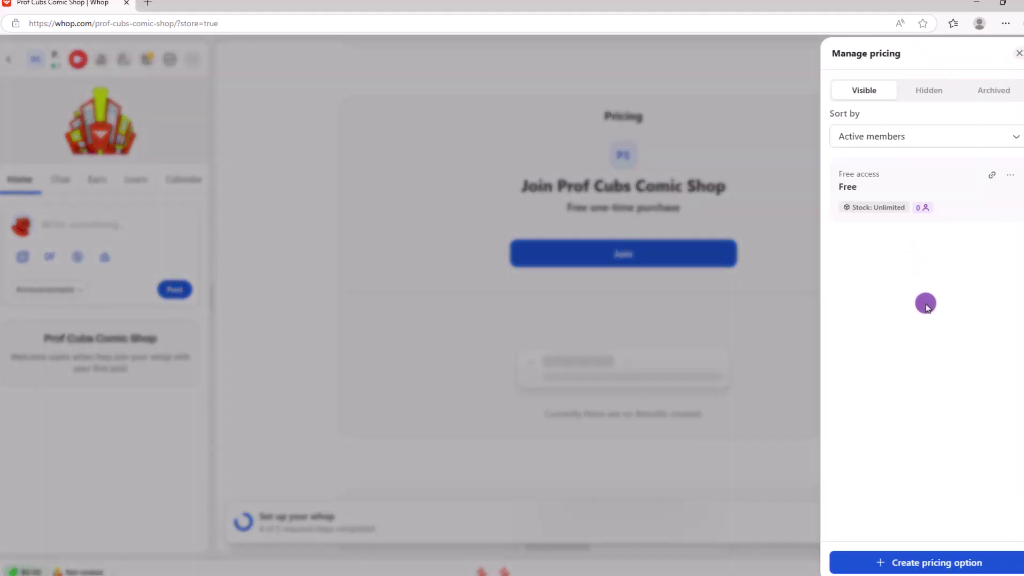
left_click(938, 564)
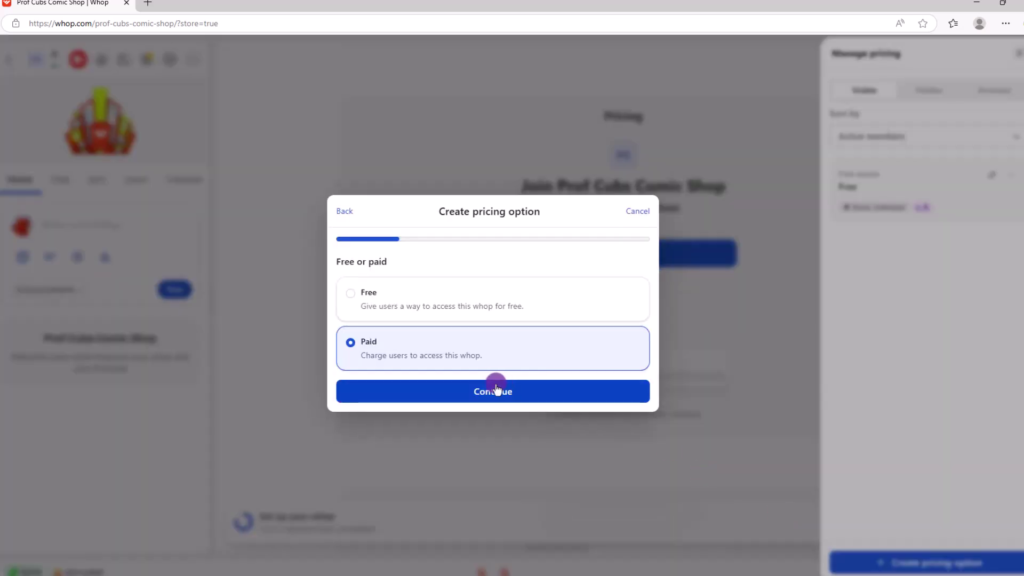
left_click(496, 388)
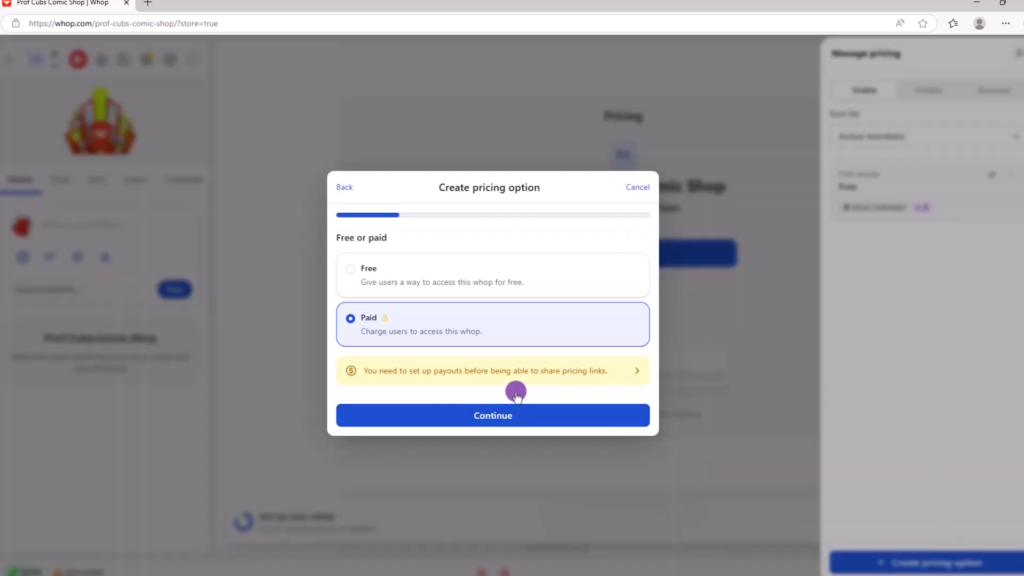
left_click(516, 420)
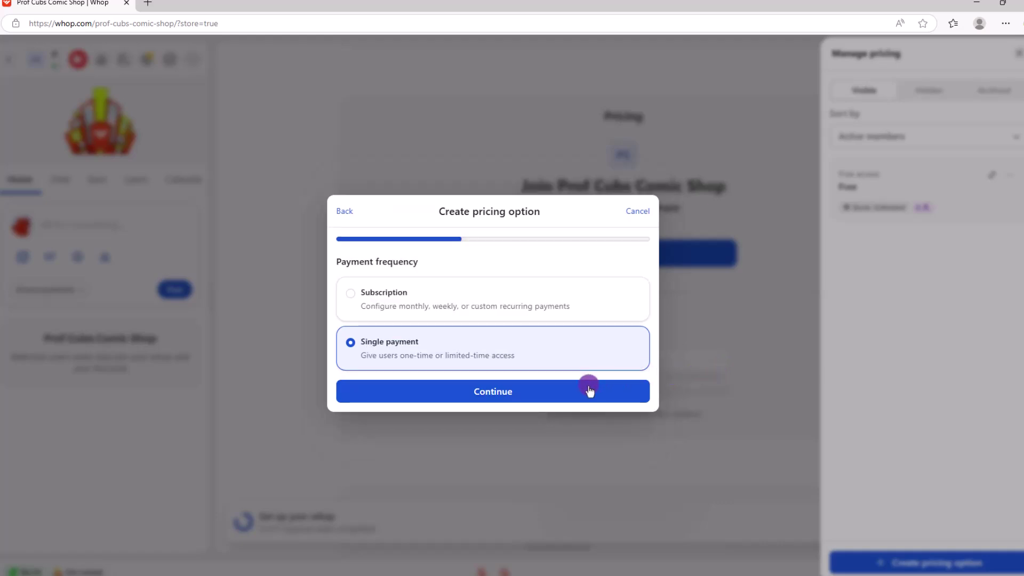
left_click(533, 393)
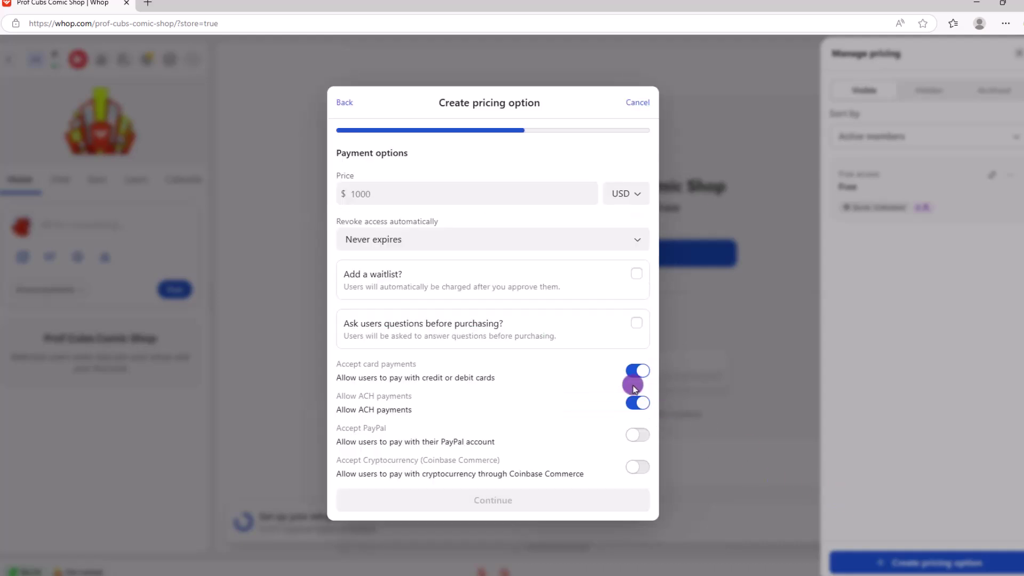
Price it at 100 USD, never expiring, and make it visible on the store page.
left_click(353, 193)
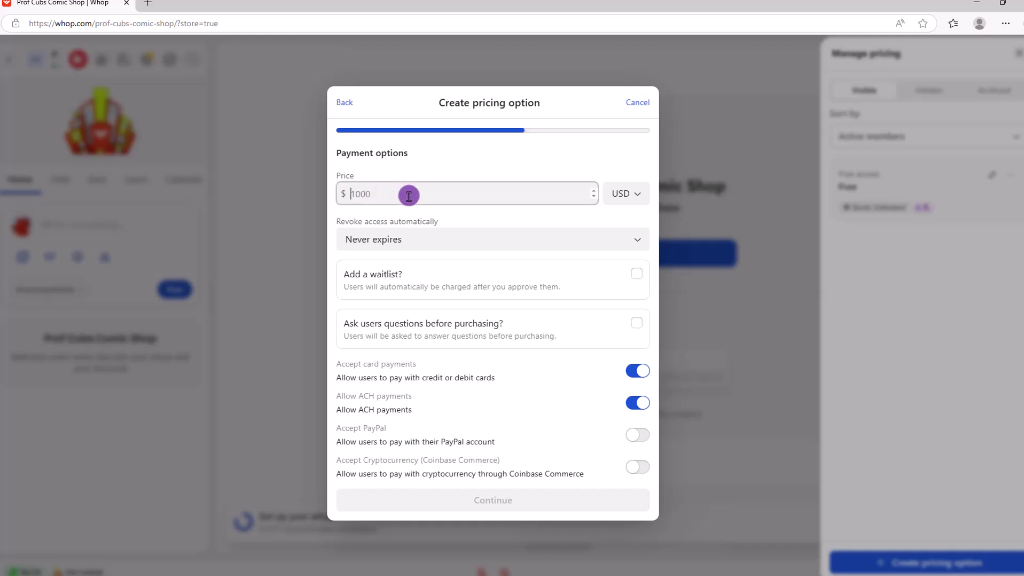
type("100")
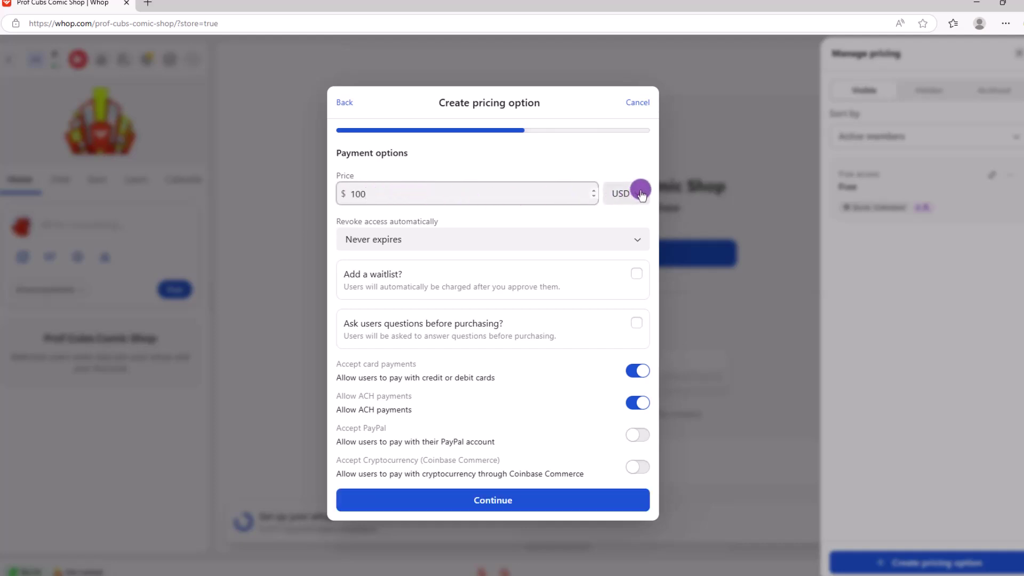
left_click(641, 195)
left_click(549, 232)
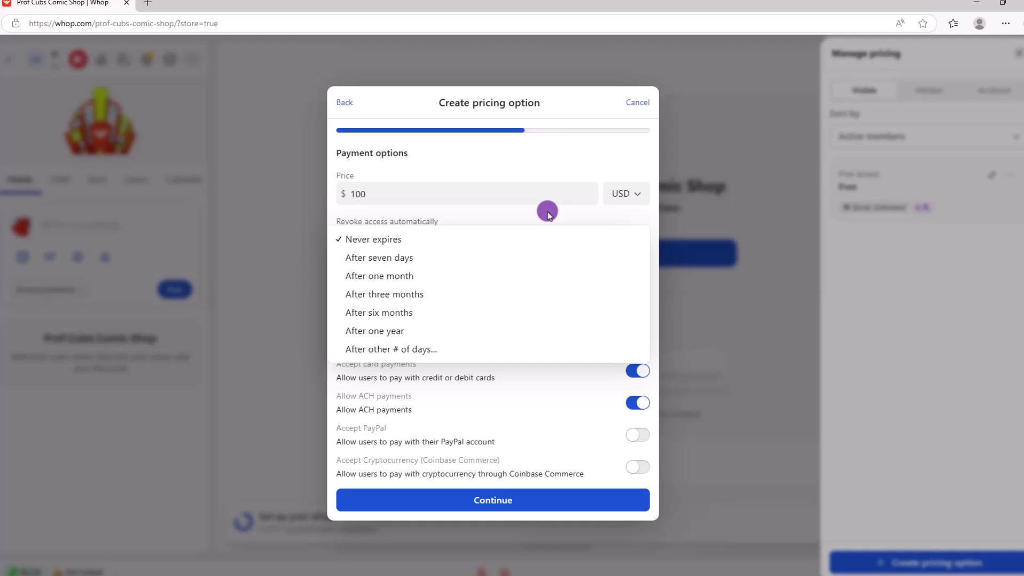
left_click(547, 214)
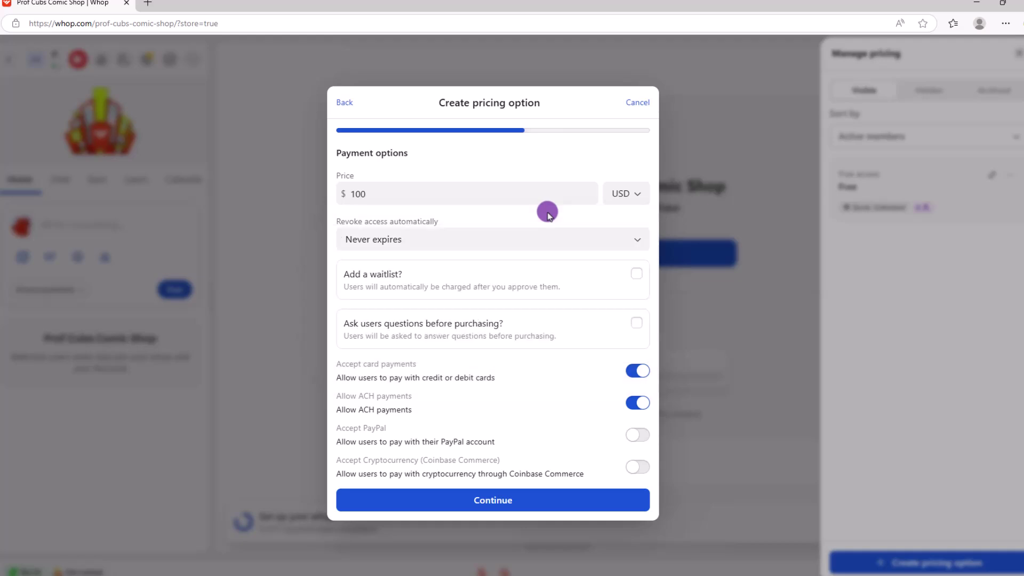
left_click(584, 507)
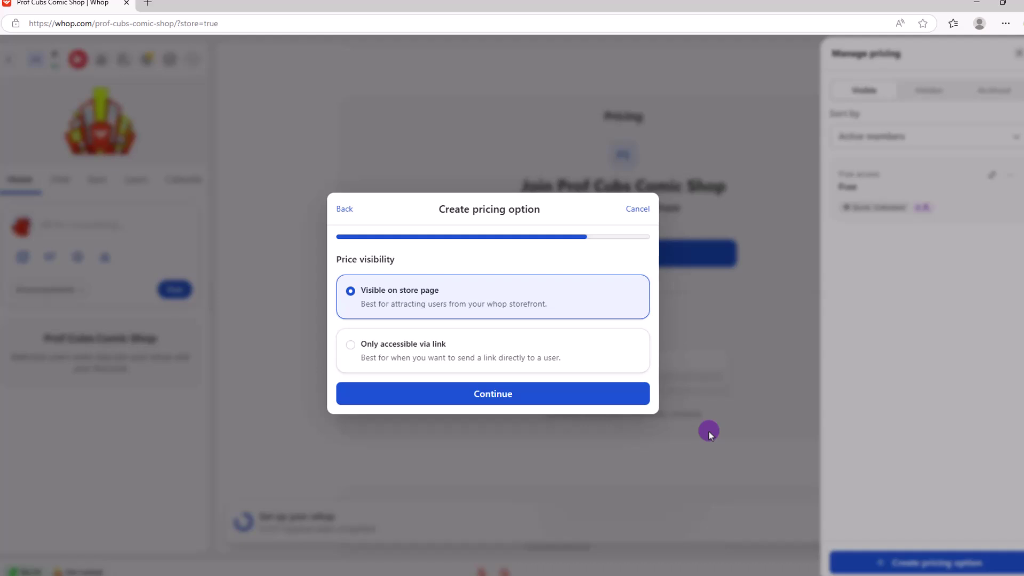
left_click(519, 397)
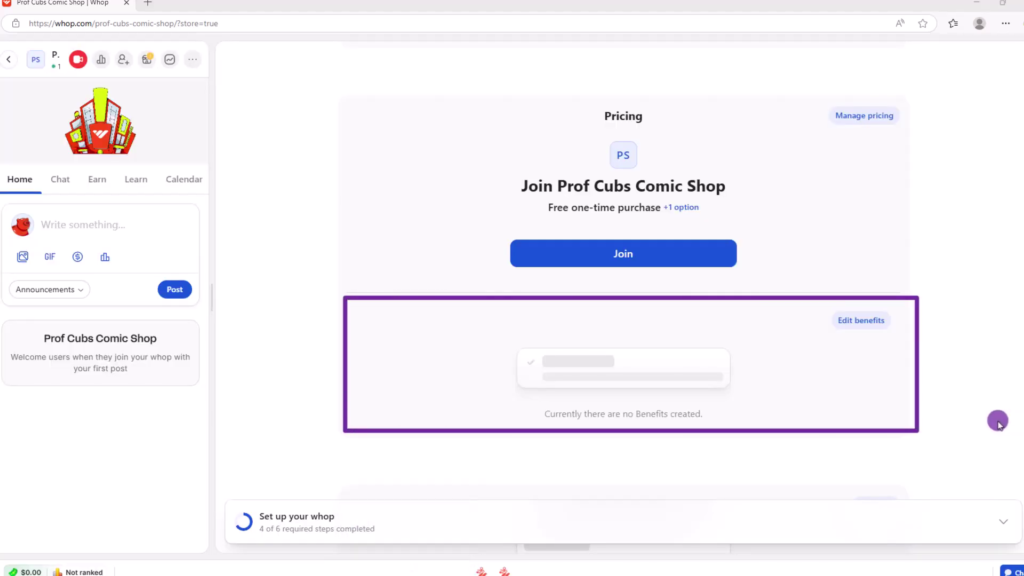
Add the benefits 'Access to 5 modules', '7 case studies' and 'Exclusive interviews'.
left_click(861, 320)
left_click(880, 135)
left_click(384, 302)
type("Access to 5 modules")
left_click(505, 357)
left_click(384, 302)
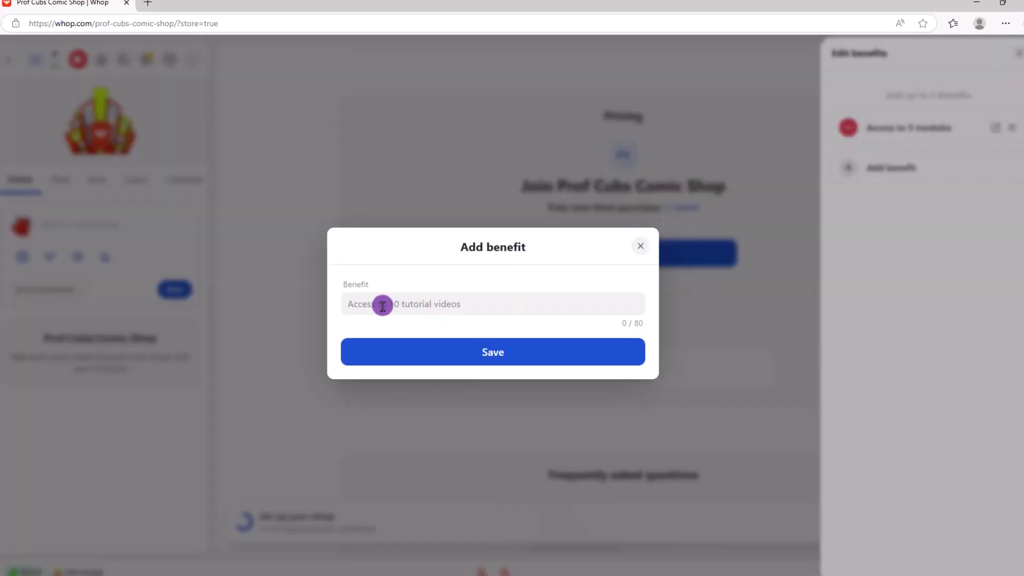
type("7 case studies")
left_click(564, 350)
type("Exclusive interviews")
key("Return")
key("Escape")
scroll(970, 278, "down", 5)
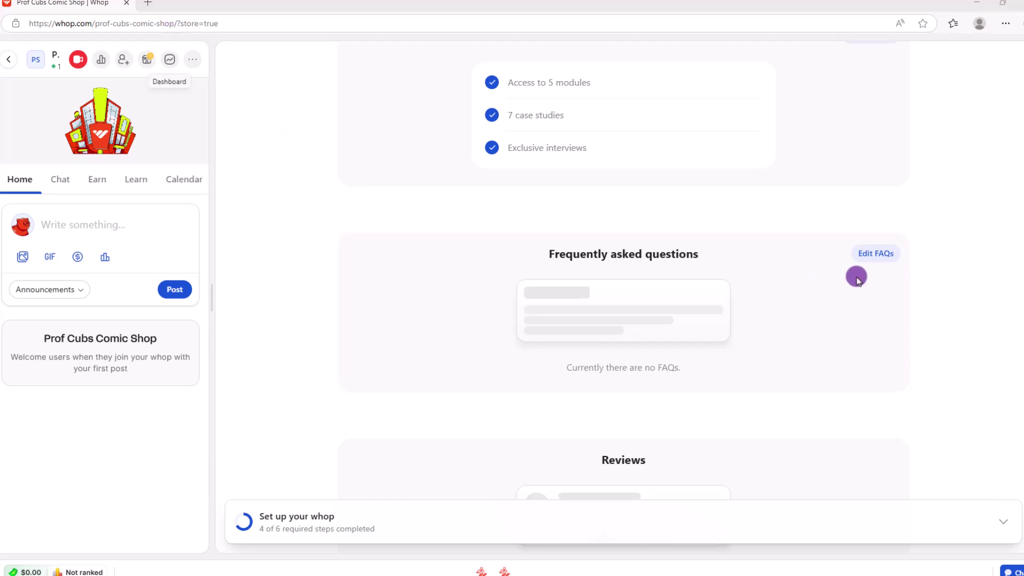
Add the FAQ 'Do you offer refunds' answered 'Yes, up to 10 days after purchase'.
left_click(871, 255)
left_click(852, 133)
left_click(399, 262)
type("Do you offer refunds")
left_click(384, 335)
type("Yes, after 7 days. a")
key("ctrl+a")
key("BackSpace")
type("Yes, g")
key("BackSpace")
key("BackSpace")
key("BackSpace")
key("BackSpace")
key("BackSpace")
key("BackSpace")
type("Yes, up to ")
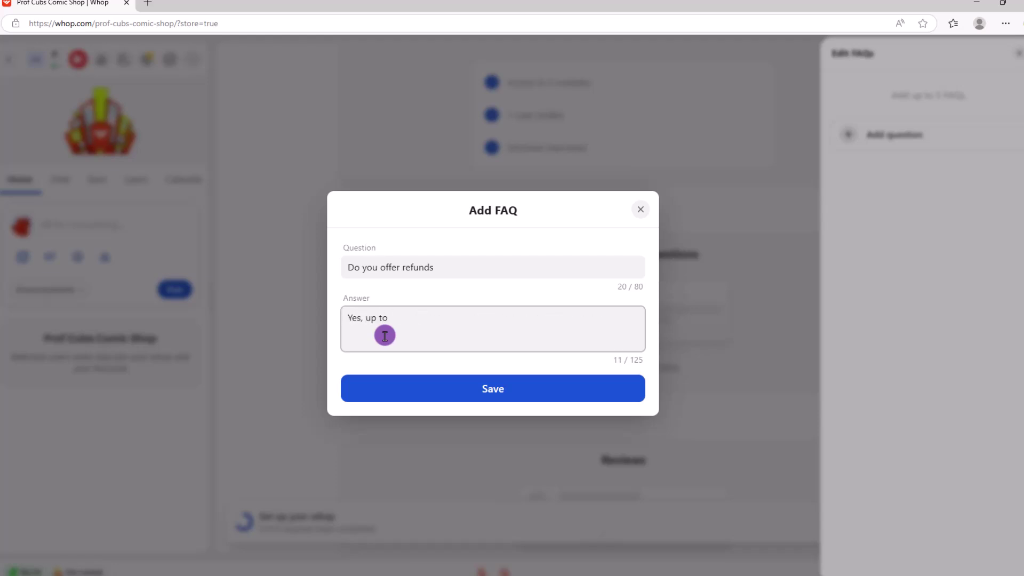
type("10 days after purchase")
left_click(504, 392)
Add the FAQ 'Will I get lifetime access' with a yes answer.
left_click(891, 167)
left_click(373, 267)
type("Will I get lifetime access")
left_click(366, 318)
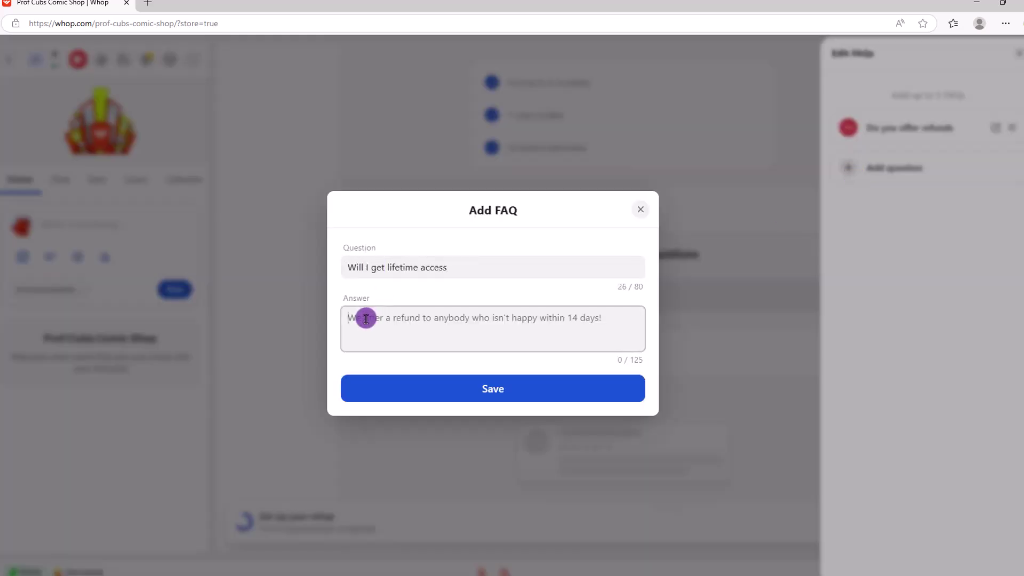
type("Y")
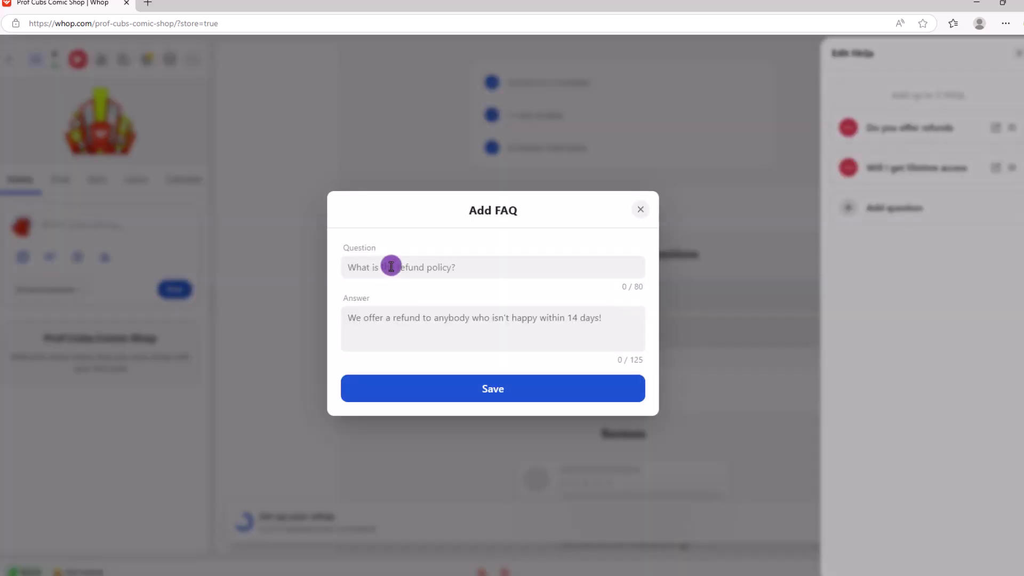
left_click(389, 266)
Add the FAQ 'Do I get a certification' answered 'Only if you ask study'.
type("Do I get a certification")
left_click(375, 318)
type("Only if you as")
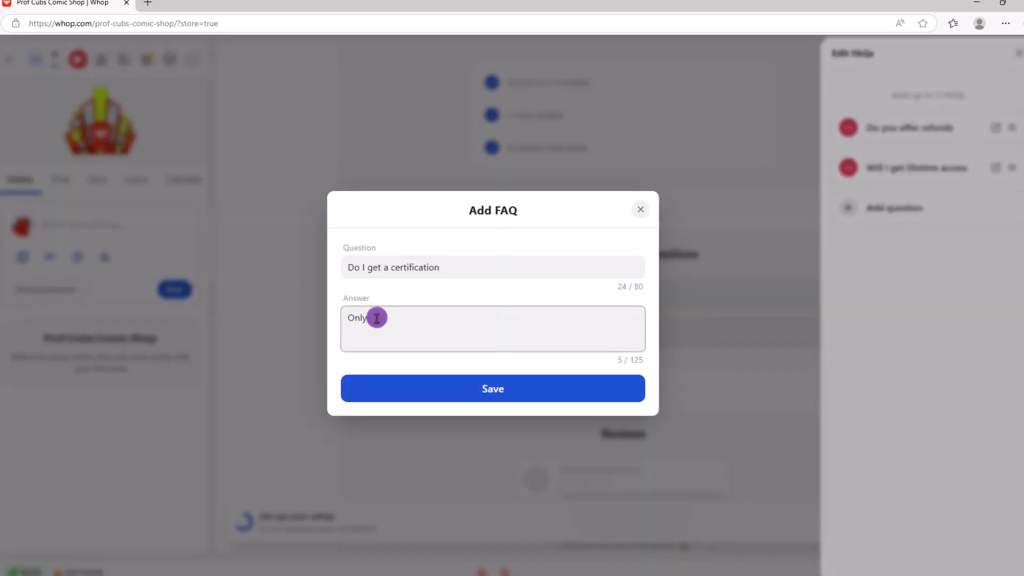
type("k study")
left_click(496, 388)
Add the FAQ 'What if I have questions' answered 'Feel free'.
left_click(848, 248)
left_click(349, 266)
type("What if I have questions")
left_click(366, 320)
type("Feel free")
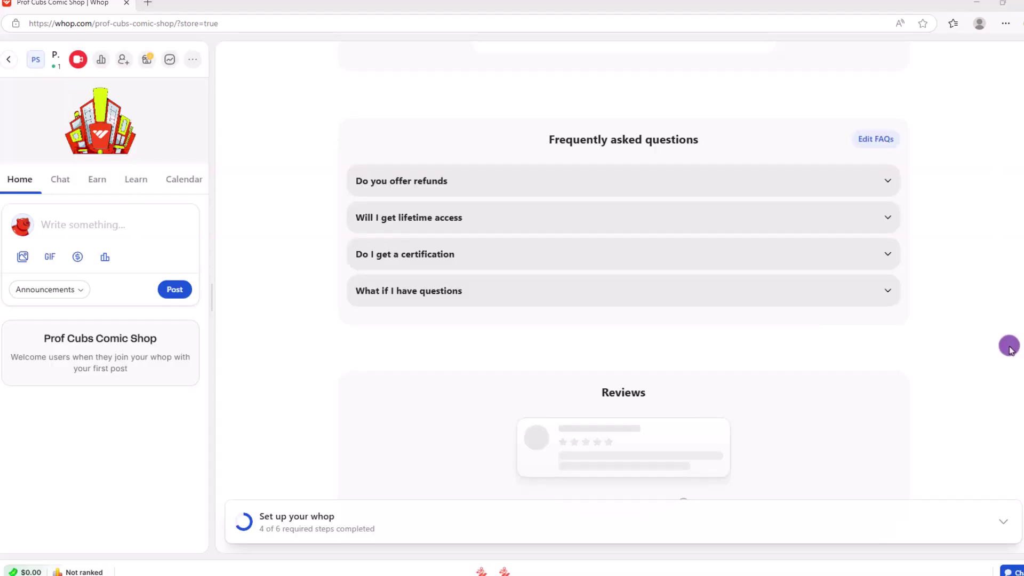
Scroll down the store page to the Become an affiliate card offering a 30% reward.
scroll(1010, 350, "down", 2)
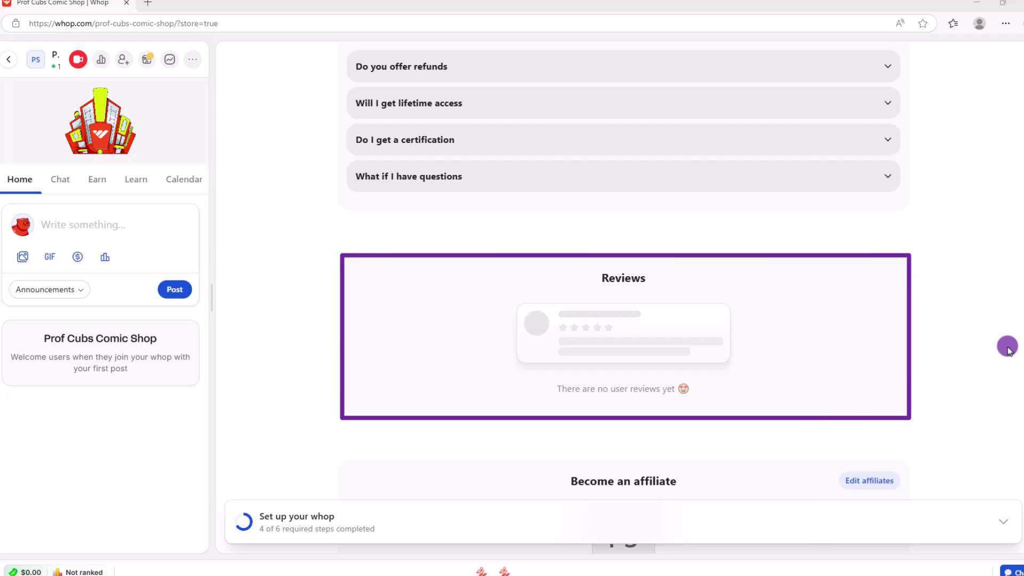
scroll(1007, 350, "down", 5)
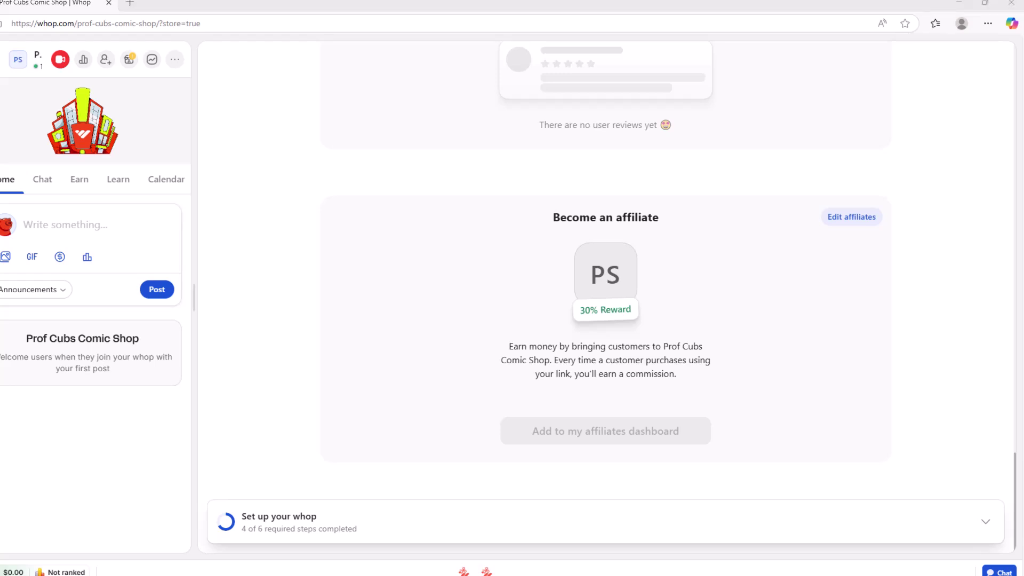
Change the affiliate reward percentage from 30 to 60 and save it.
left_click(852, 220)
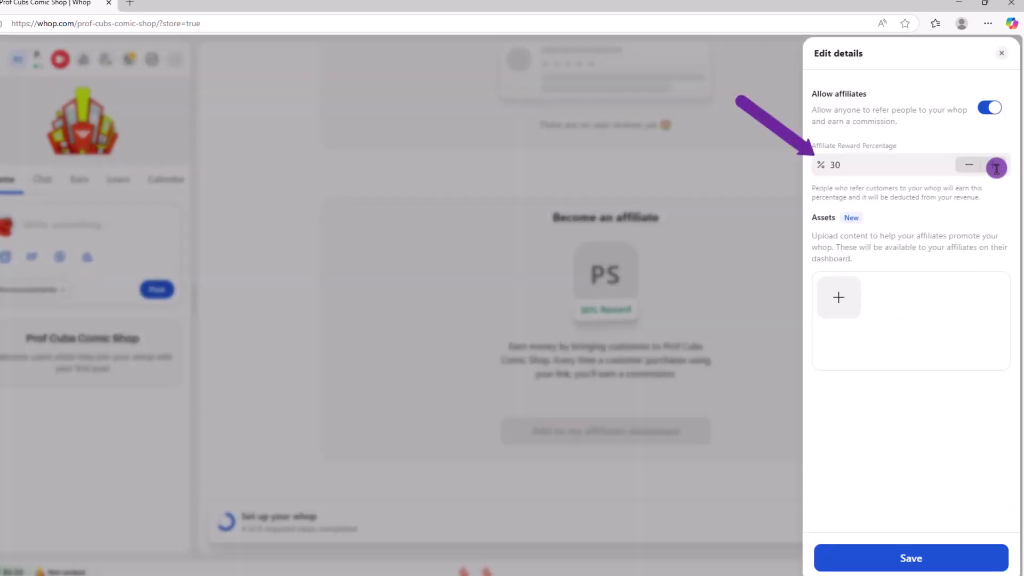
left_click(993, 165)
type("60")
left_click(865, 463)
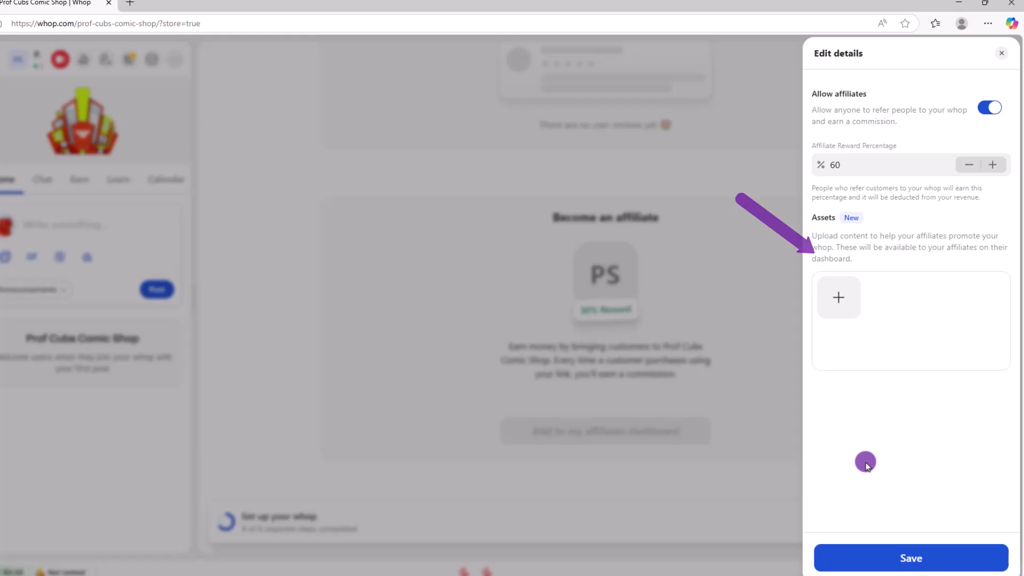
left_click(931, 562)
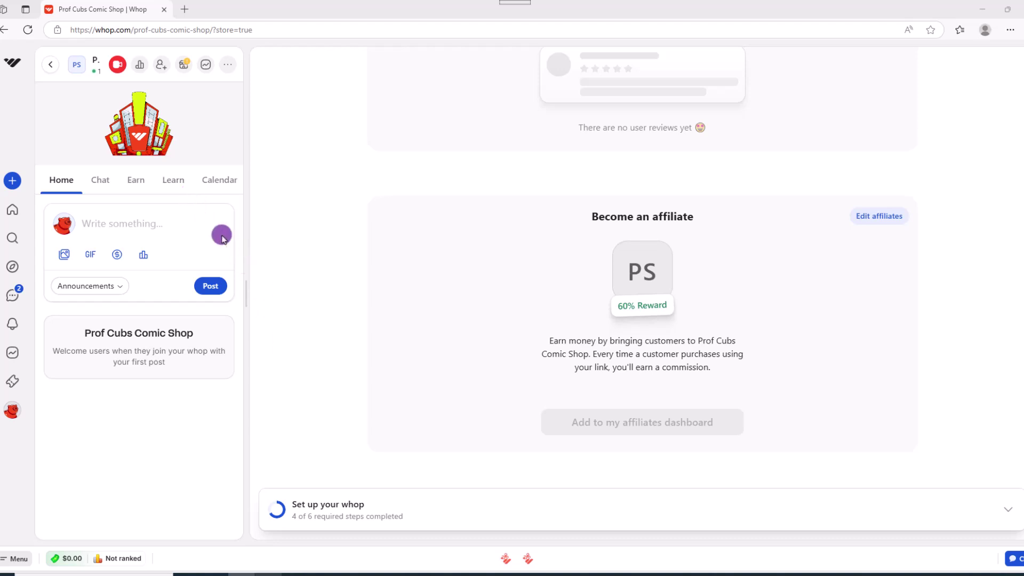
Add a Course app named 'Create your own comics' to the Learn tab.
left_click(175, 182)
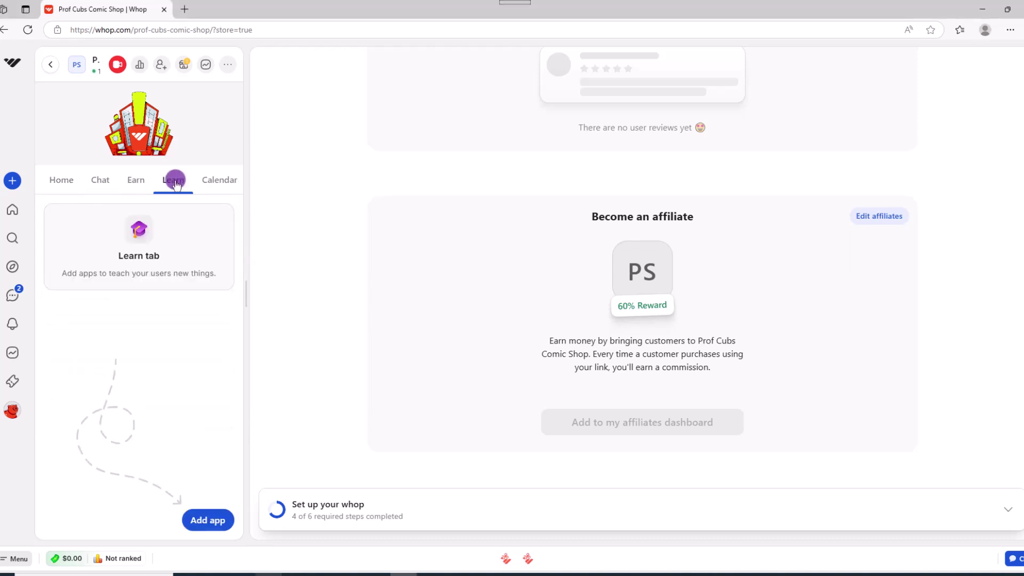
left_click(207, 526)
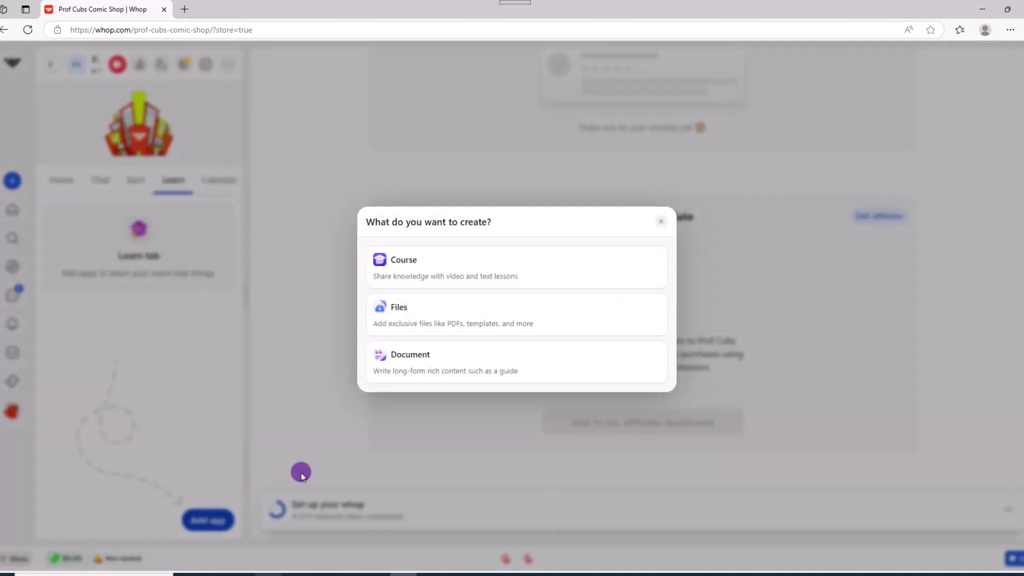
left_click(457, 271)
type("Create your own comics")
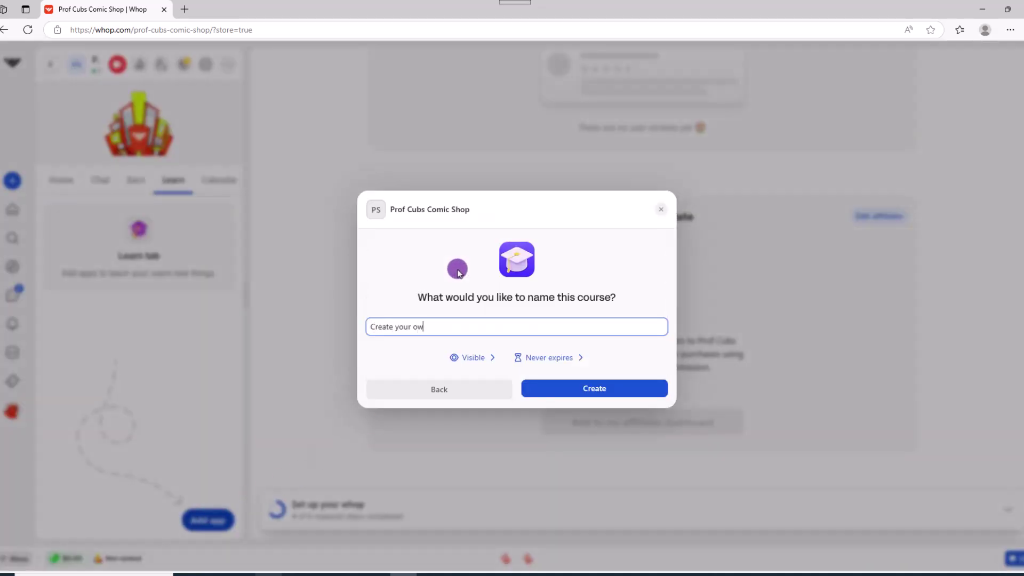
left_click(604, 400)
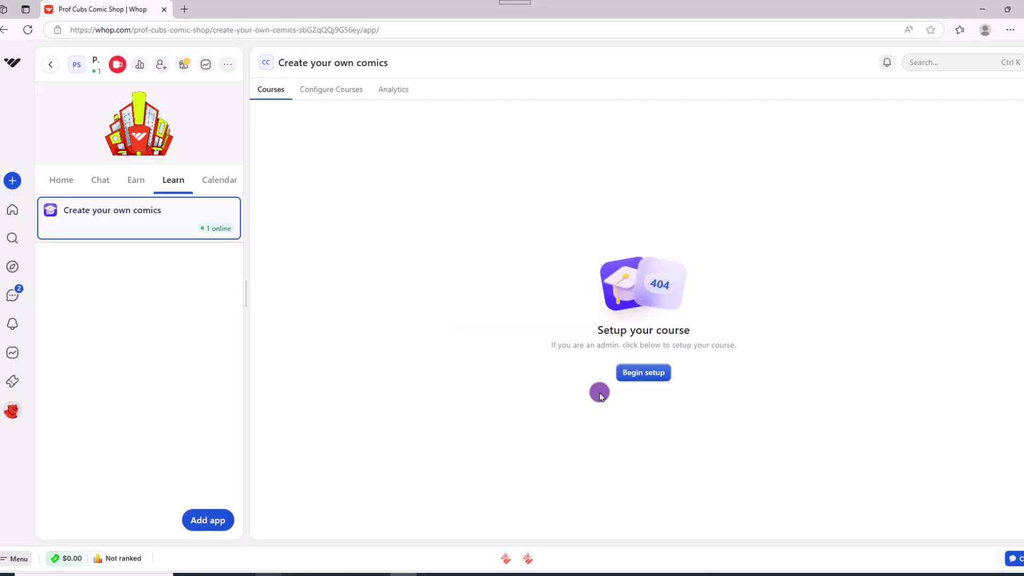
Set up the course as 'How to create your own comics' with tagline 'Learn to write profitable comics' and a pasted description.
left_click(644, 373)
left_click(679, 425)
type("How to create your own comics")
key("Return")
left_click(560, 313)
type("Learn to write profitable ")
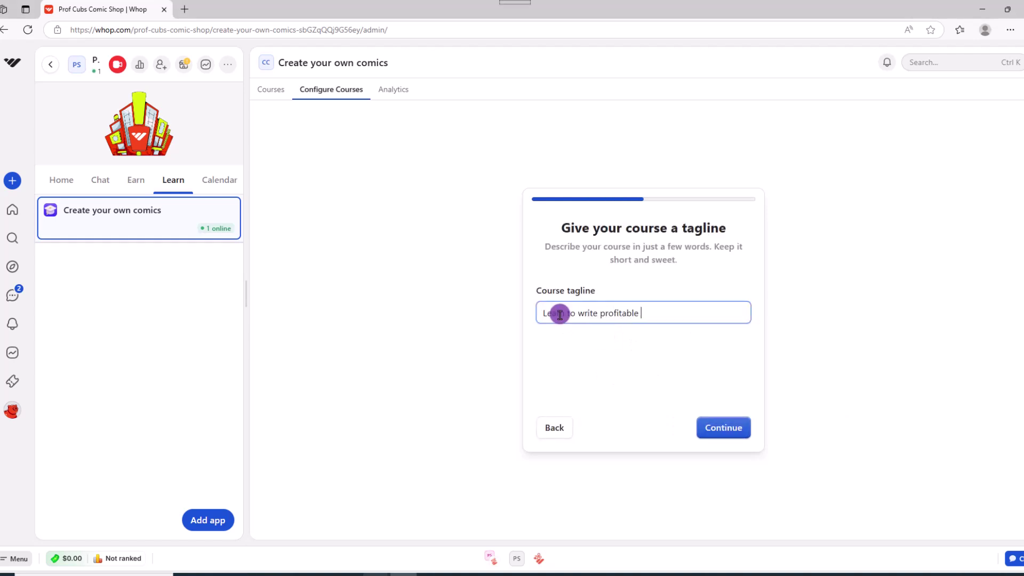
type("comics")
key("Return")
left_click(558, 315)
type("In this course, you'll learn how to publish your own comics from start to finish — including writing, illustrating, formatting for digital or print, and choosing the right platforms to sell your work. You'll also discover how to build your brand, grow a fanbase, and even monetize through exclusive drops, memberships, and merch. Whether you're just starting out or looking to level up, this course gives you the tools and strategies to turn your comic creations into a successful business.")
left_click(723, 427)
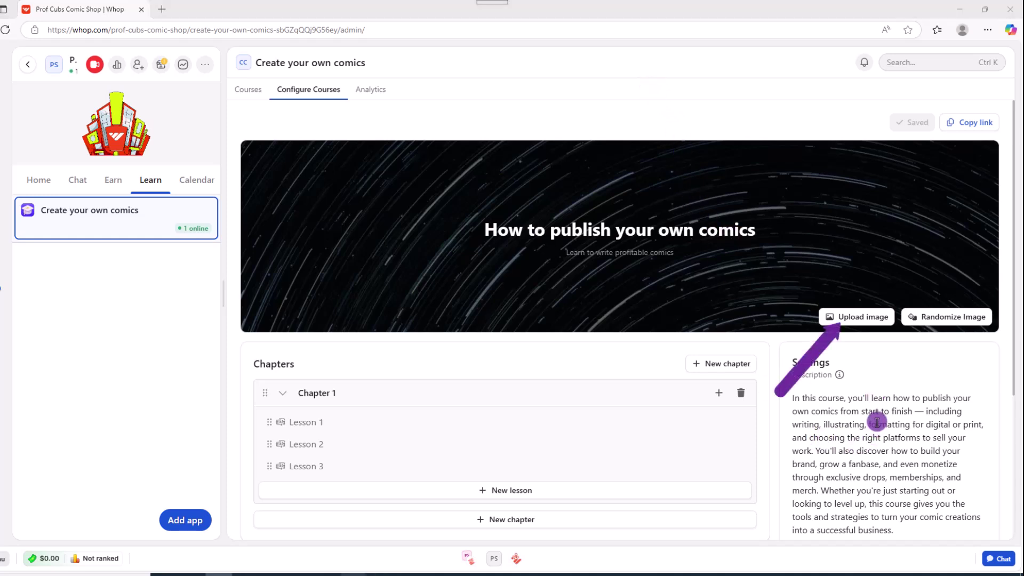
Rename the first chapter to 'Chapter 1- Getting Started'.
scroll(857, 209, "down", 1)
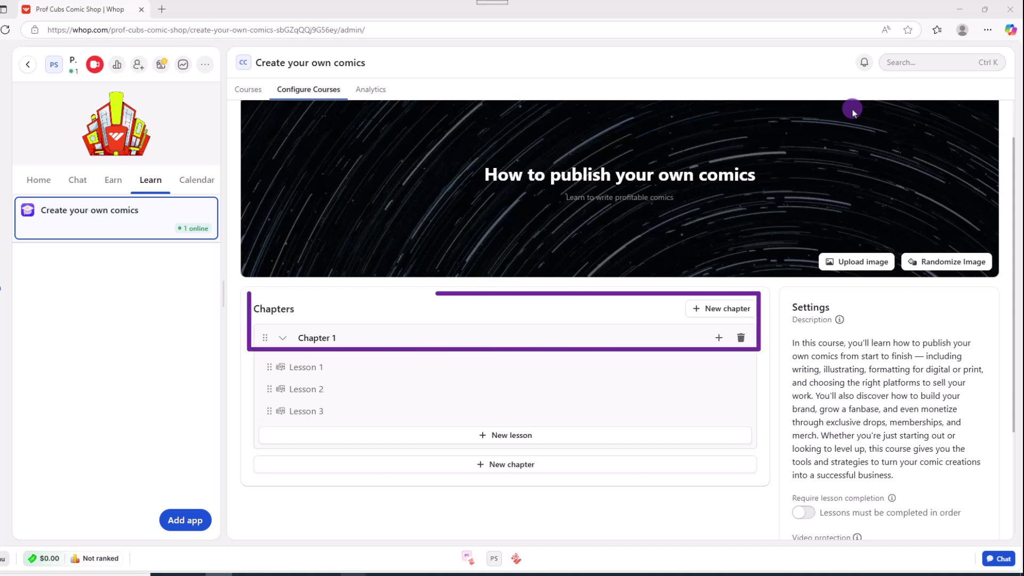
left_click(345, 338)
type("- Getting Started")
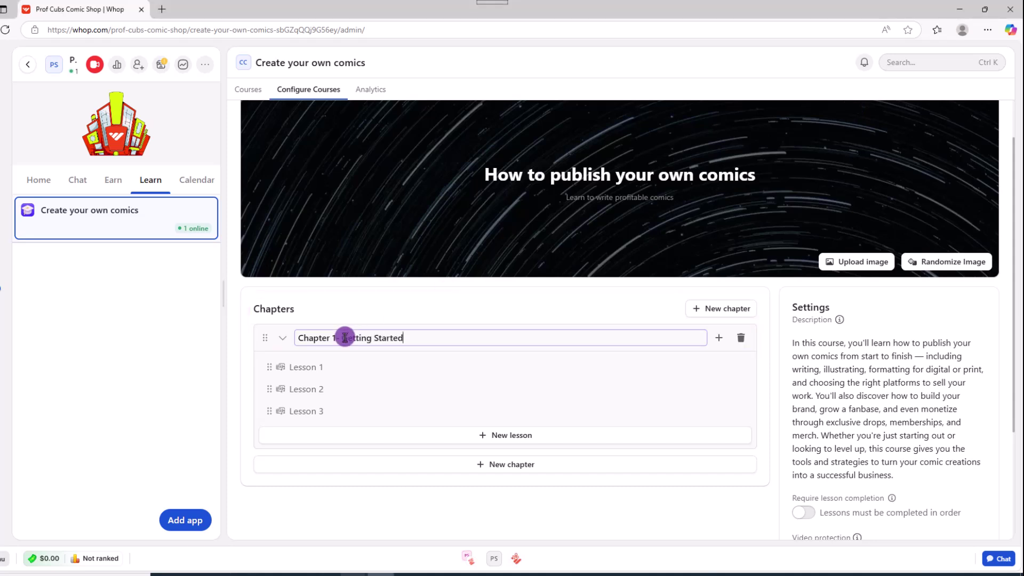
Append 'Foundation & Planning' to the Lesson 1 title.
left_click(342, 366)
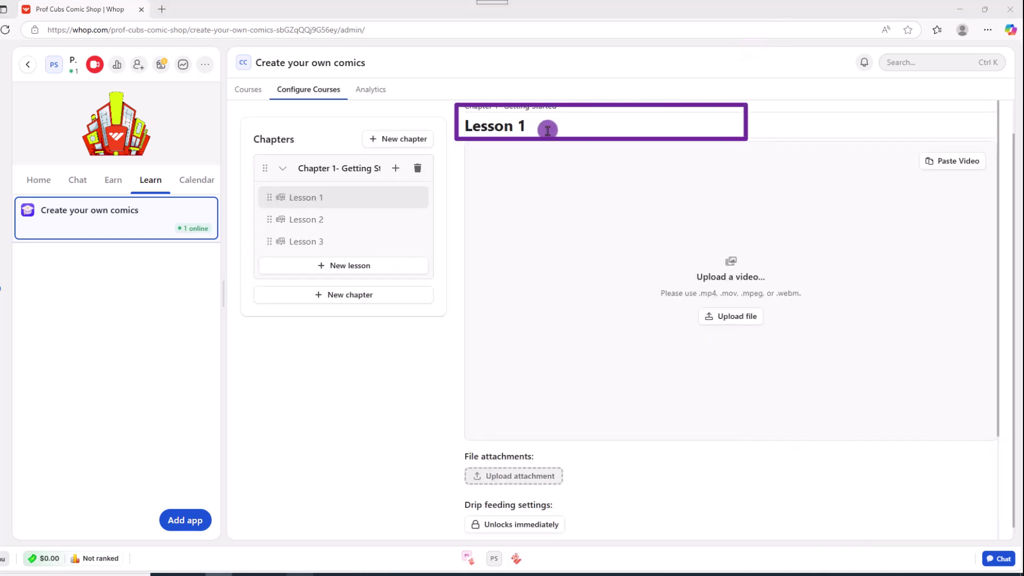
left_click(547, 129)
type("Foundation & Planning")
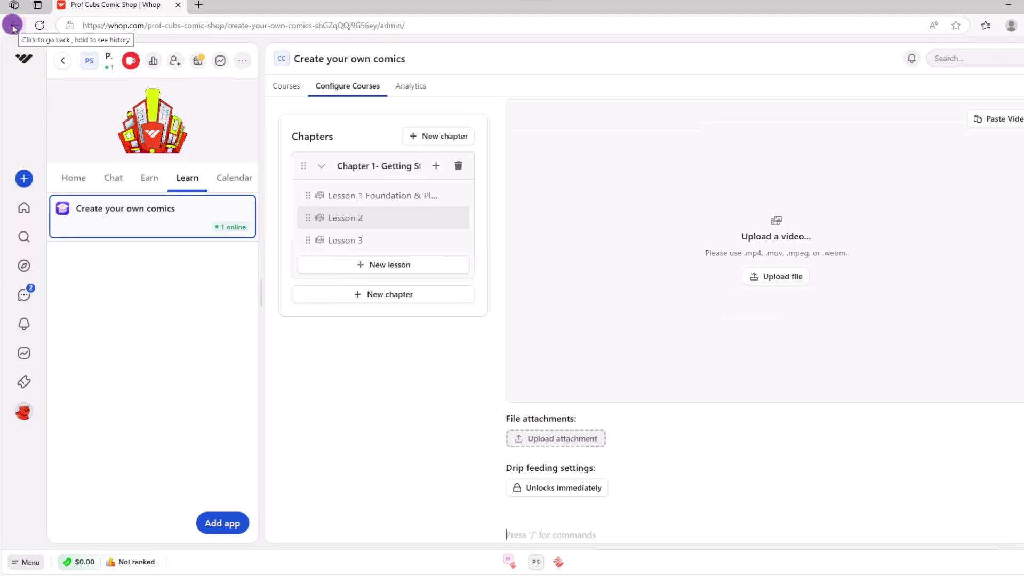
Go back to the course overview, briefly view the public store page, then return to course configuration.
left_click(12, 25)
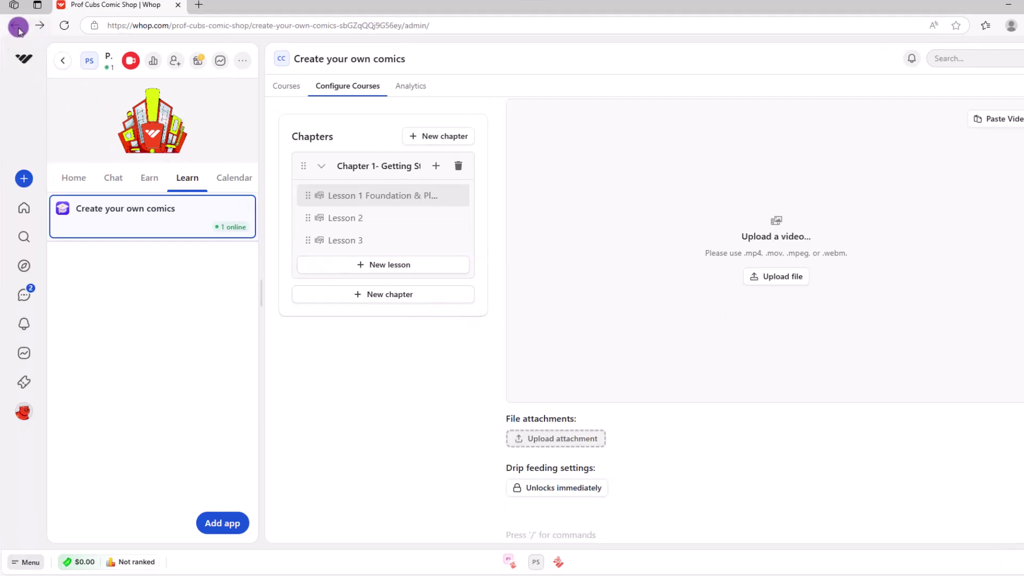
left_click(14, 26)
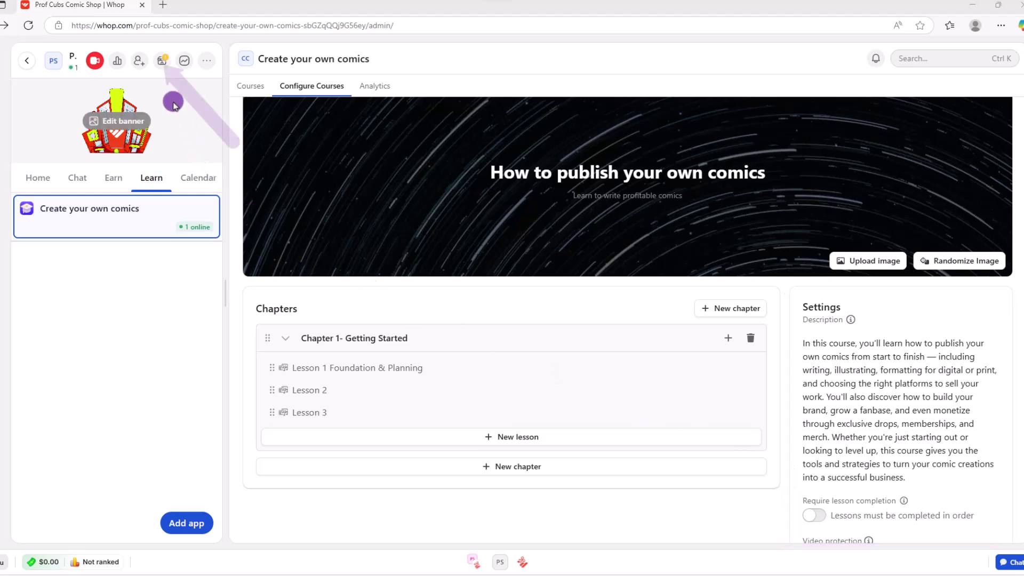
left_click(162, 60)
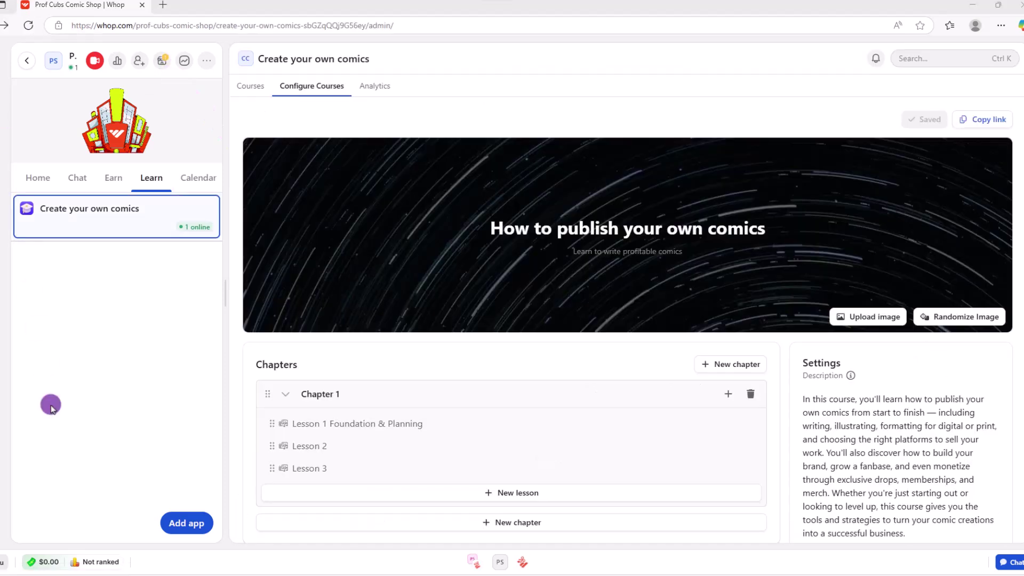
left_click(1, 25)
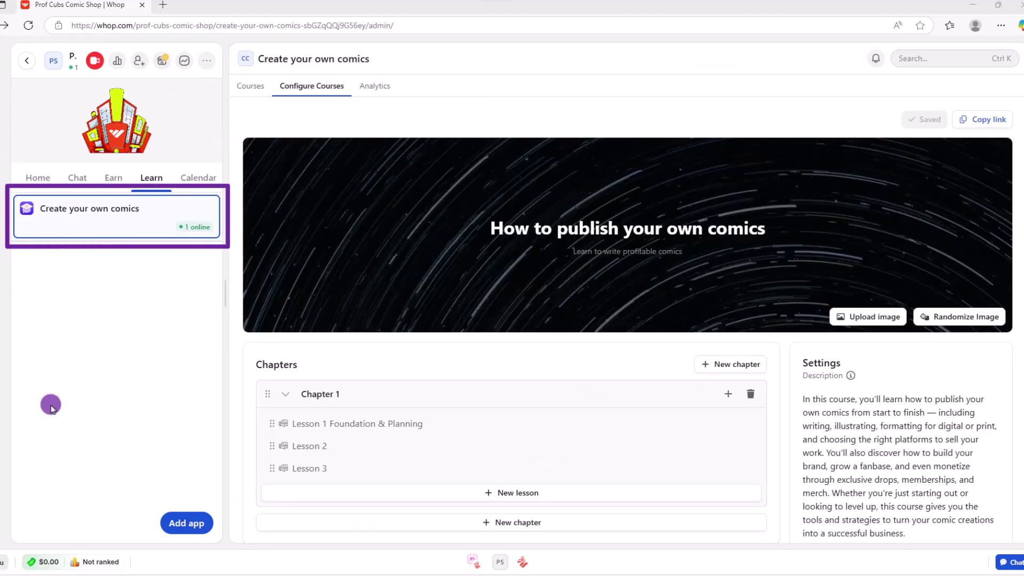
mouse_move(184, 212)
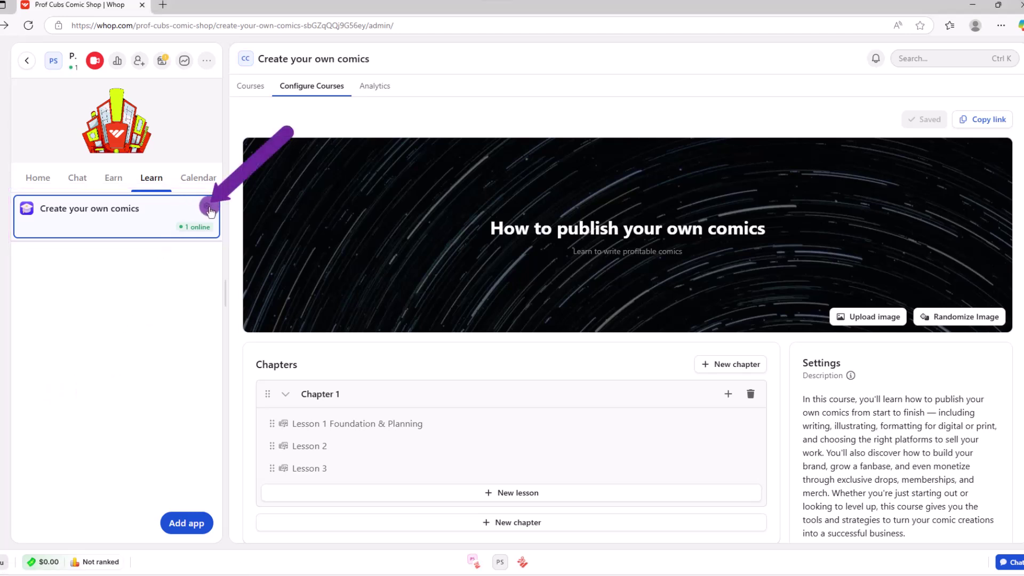
left_click(209, 209)
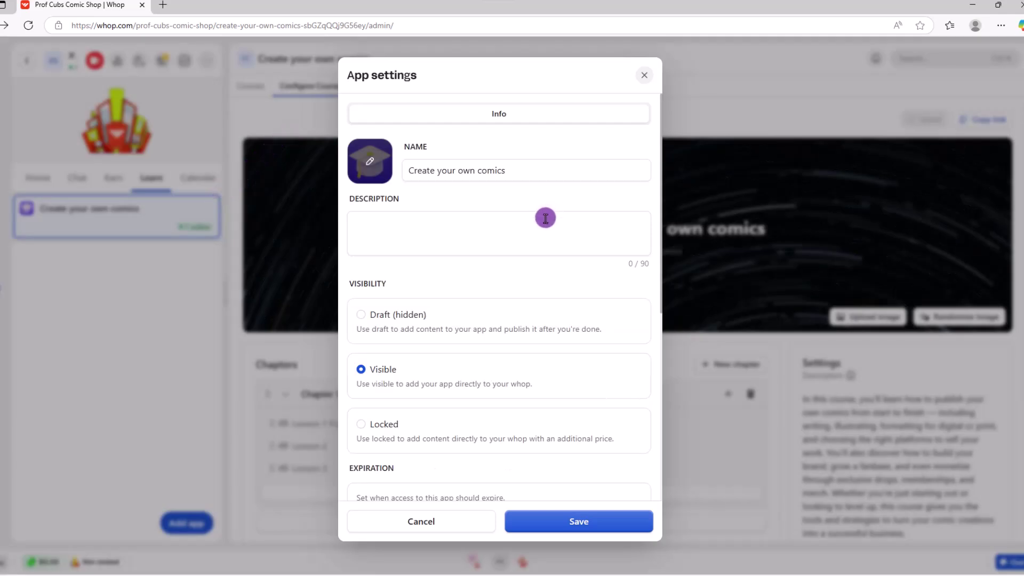
scroll(545, 219, "down", 1)
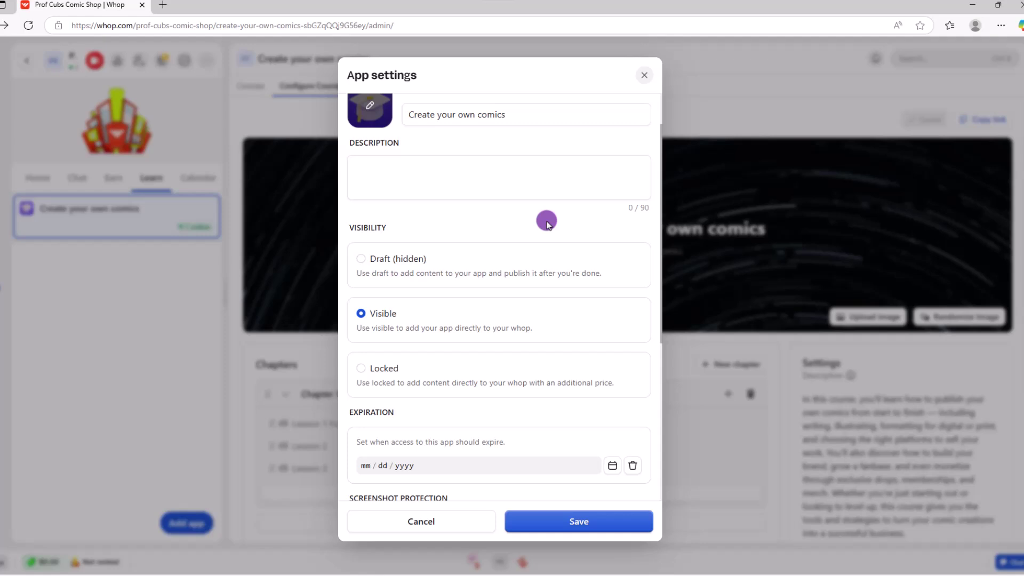
scroll(546, 221, "up", 1)
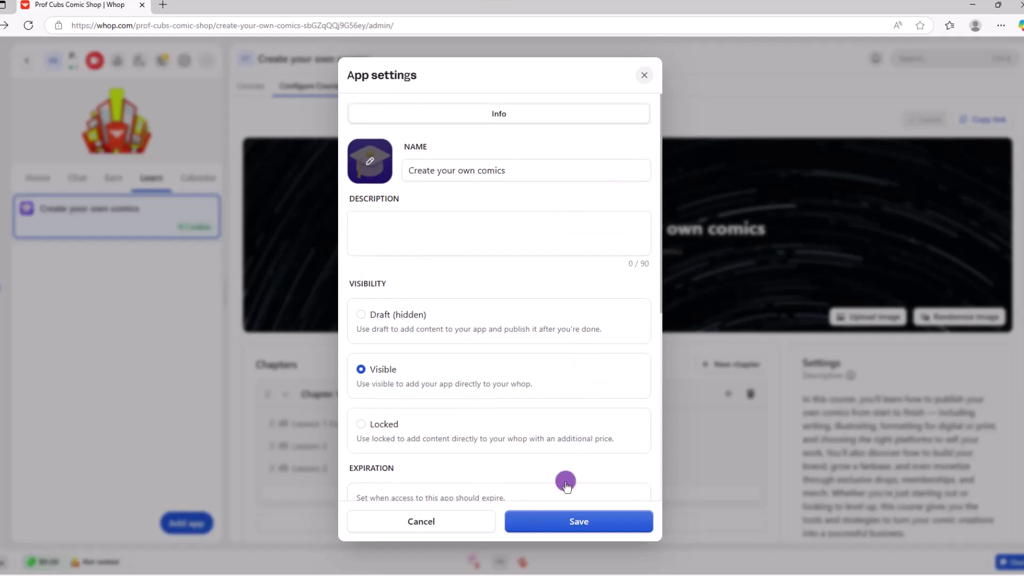
left_click(798, 69)
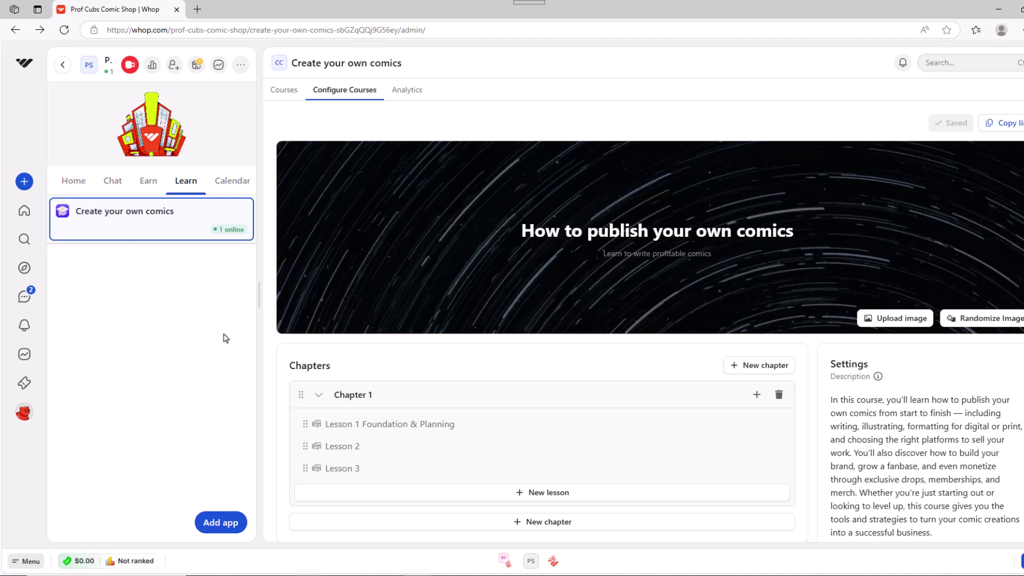
Create a 'Talk about Comics' chat in the Chat tab and review its posting and moderation settings.
left_click(114, 183)
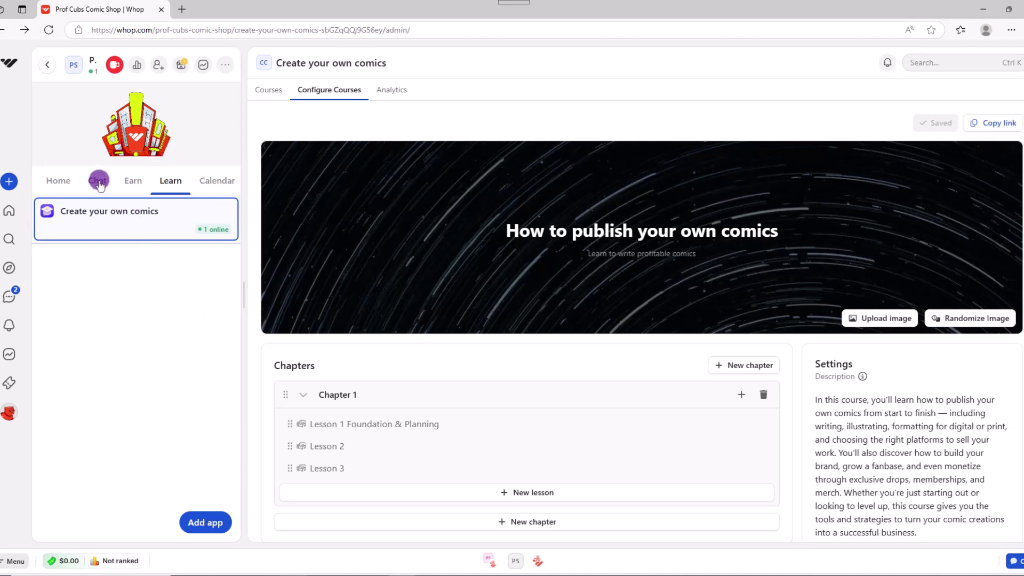
left_click(210, 517)
type("Talk about Comics")
left_click(515, 392)
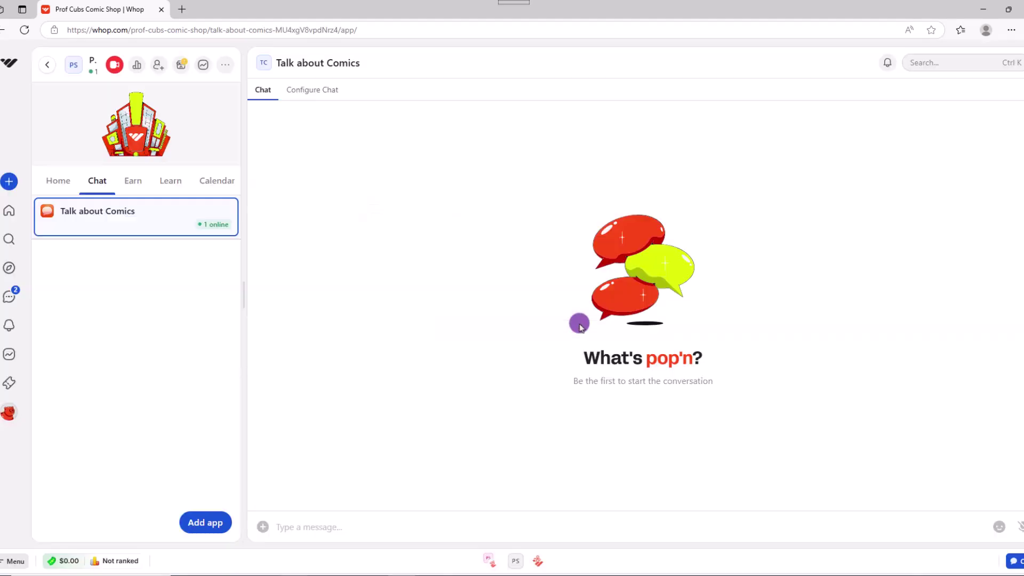
left_click(333, 99)
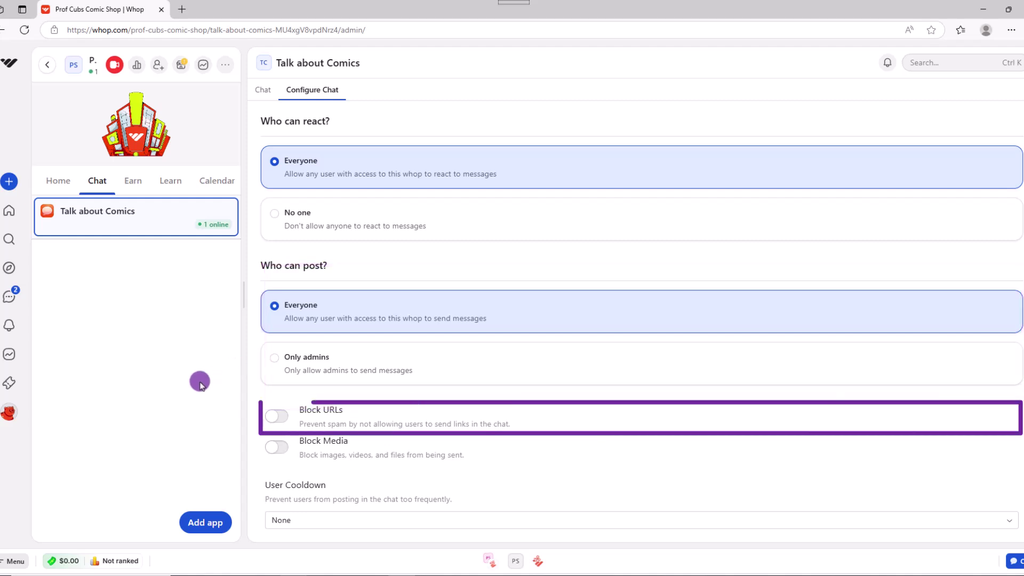
scroll(628, 428, "down", 2)
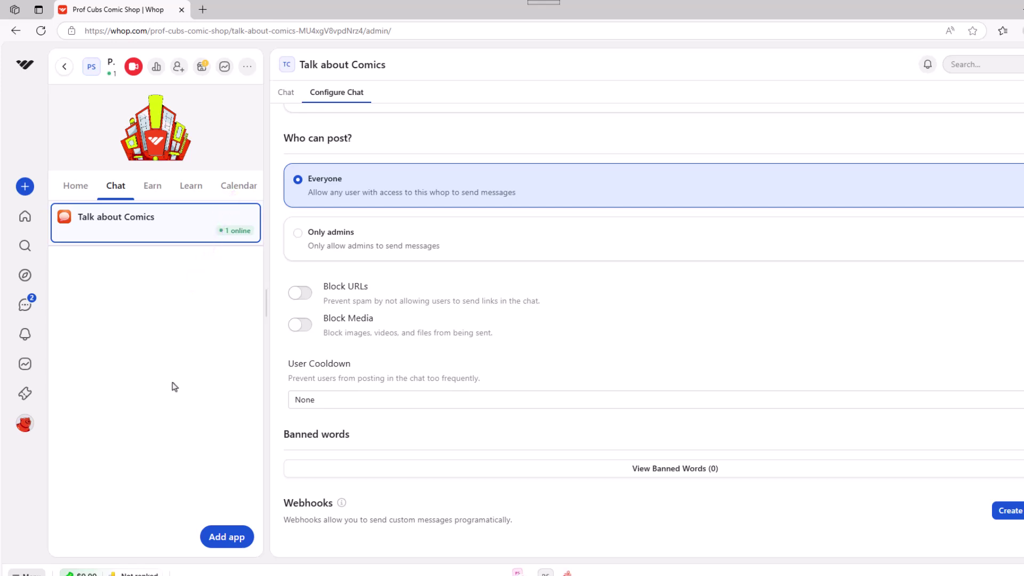
Create a 'Chat with the prof' calendar booking app from the Calendar tab and view its booking configuration.
left_click(240, 188)
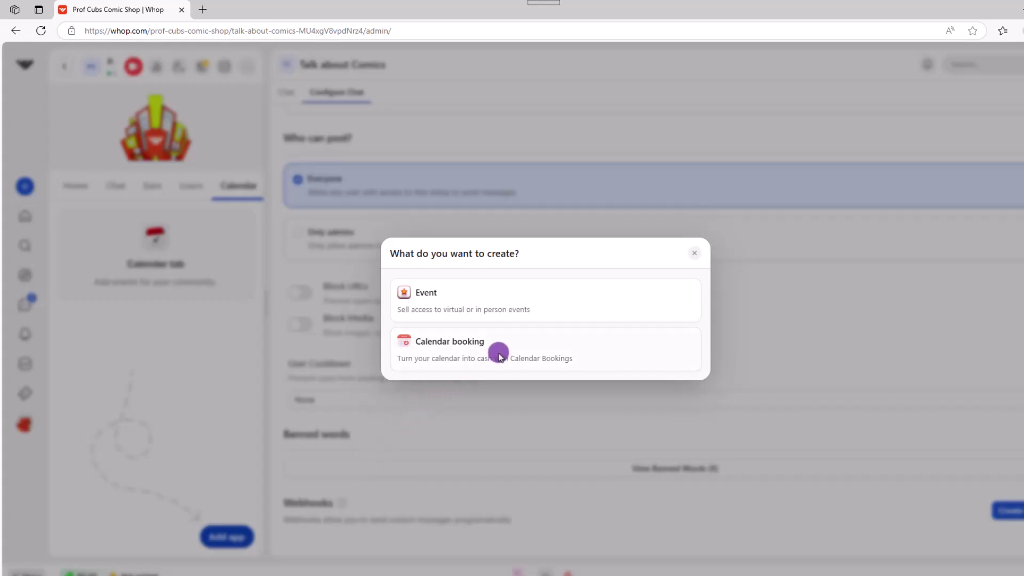
left_click(495, 347)
type("Chat with ")
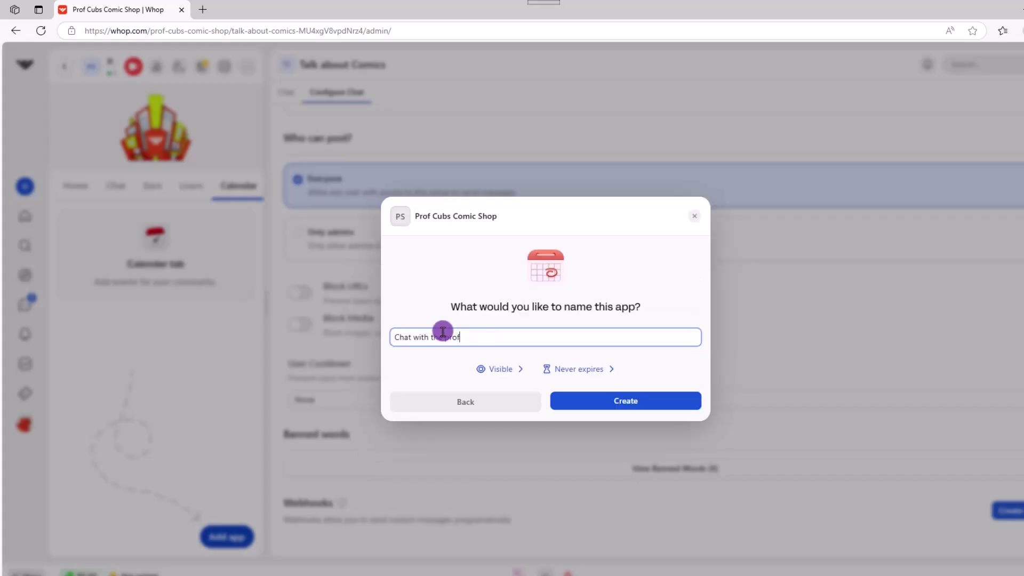
type("the prof")
left_click(630, 402)
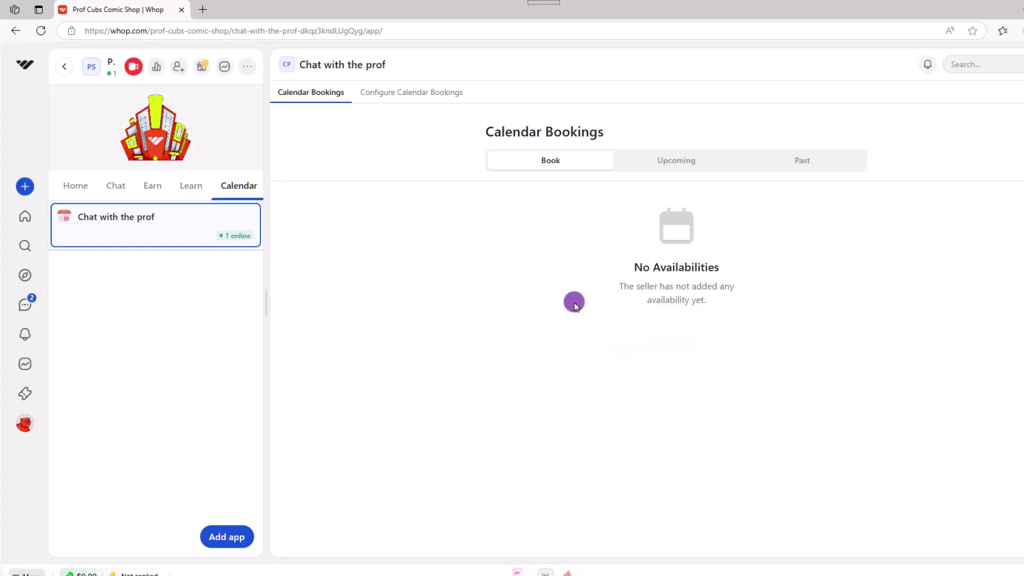
left_click(440, 101)
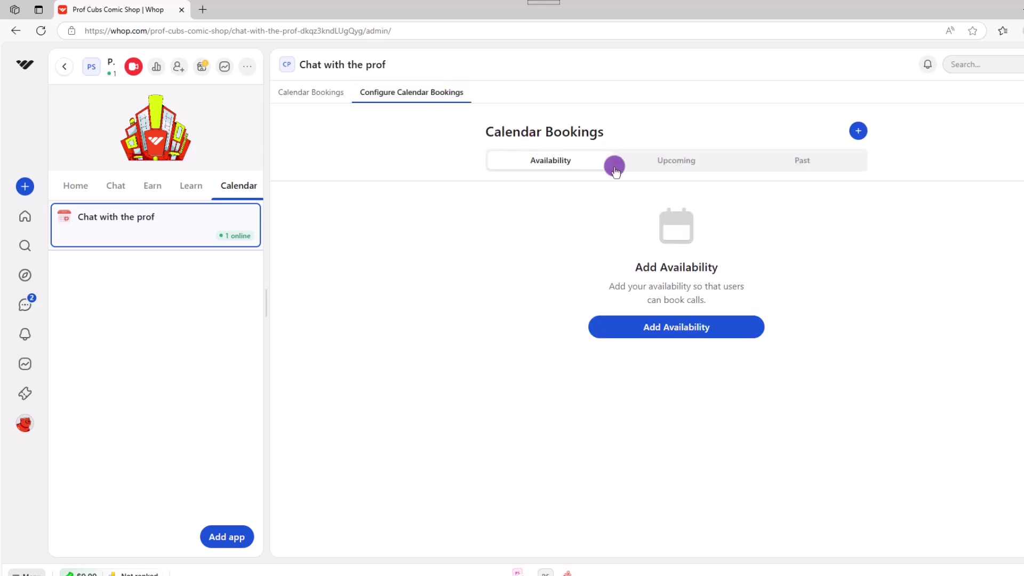
Start a 'One on one call' availability with a short description and a $100 price.
left_click(743, 334)
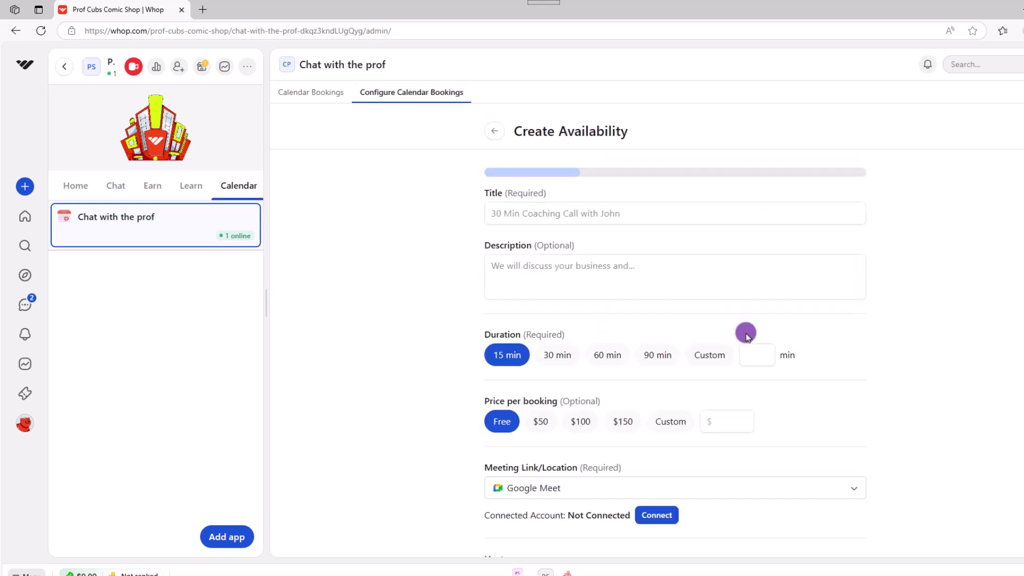
left_click(485, 209)
type("One on one call")
left_click(513, 266)
type("F")
key("BackSpace")
type("I can't t")
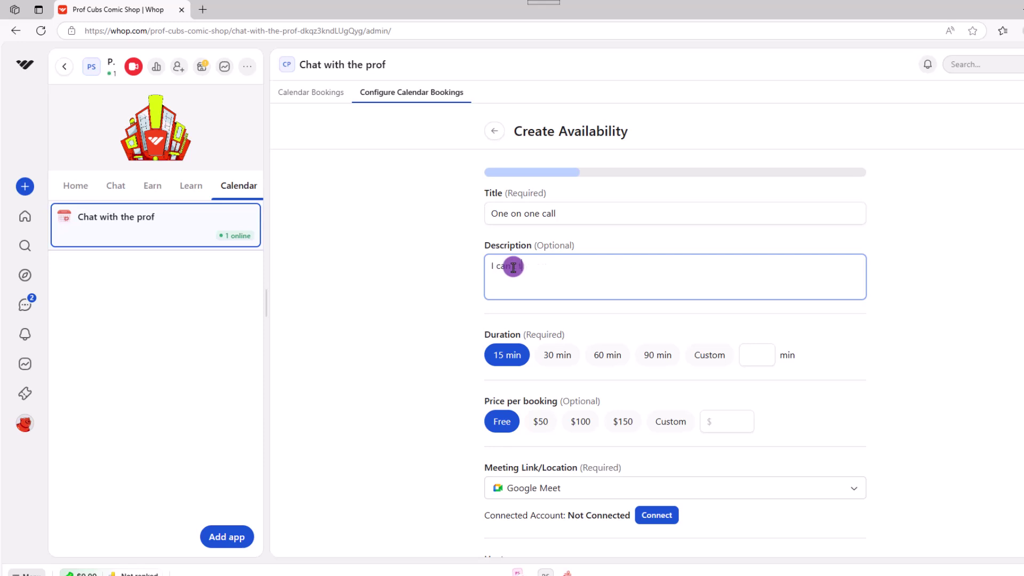
type("hink of anything clever to say :(")
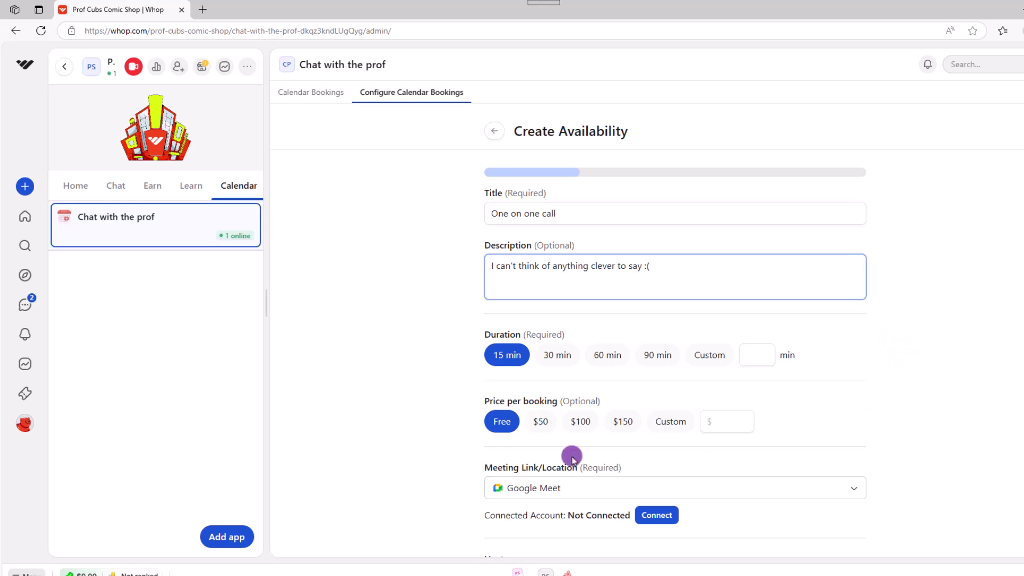
left_click(580, 426)
scroll(954, 459, "down", 2)
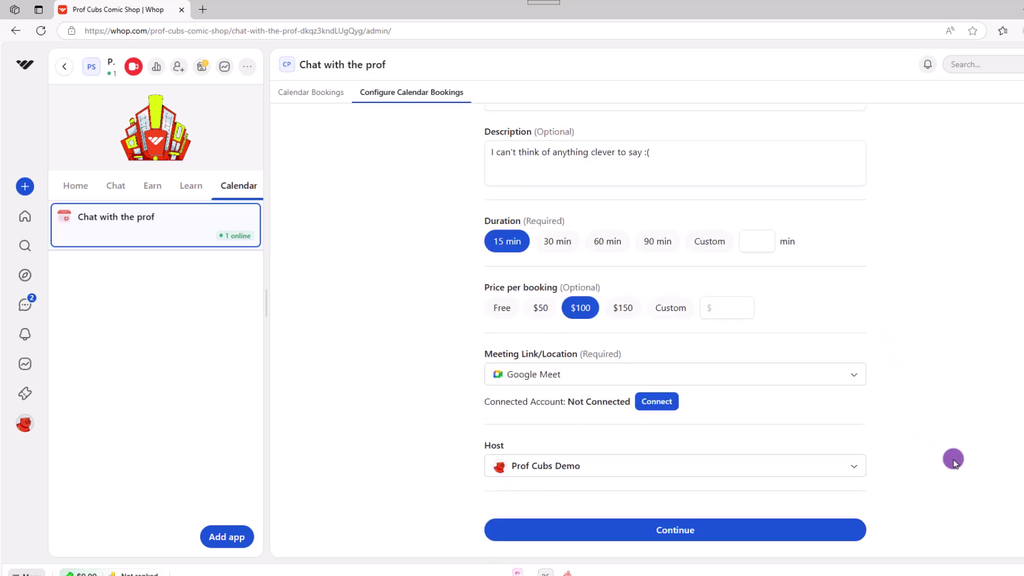
left_click(855, 375)
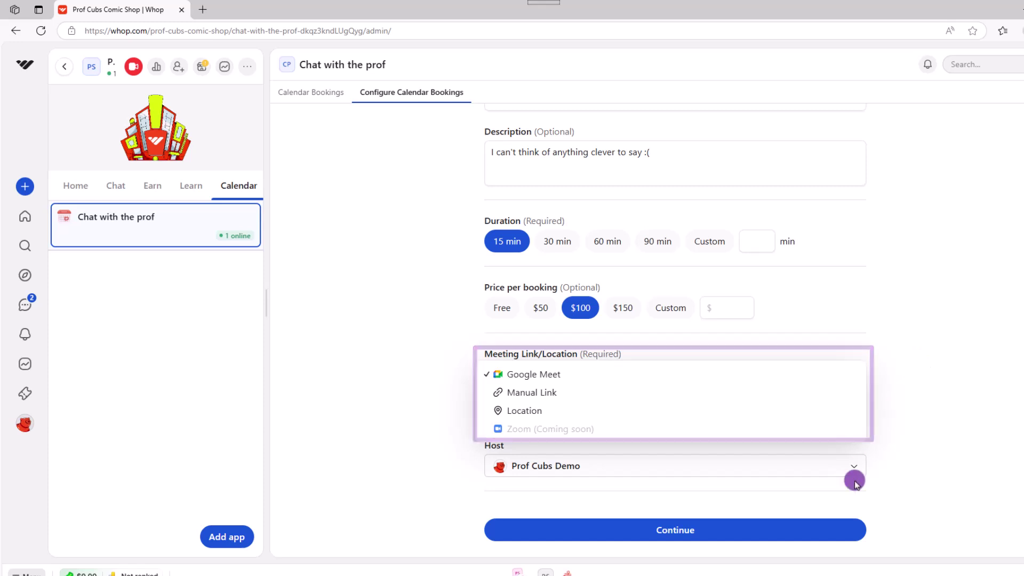
Make it bookable Tuesdays and Wednesdays from 10:00 AM to 8:00 PM and create it.
left_click(826, 530)
left_click(490, 286)
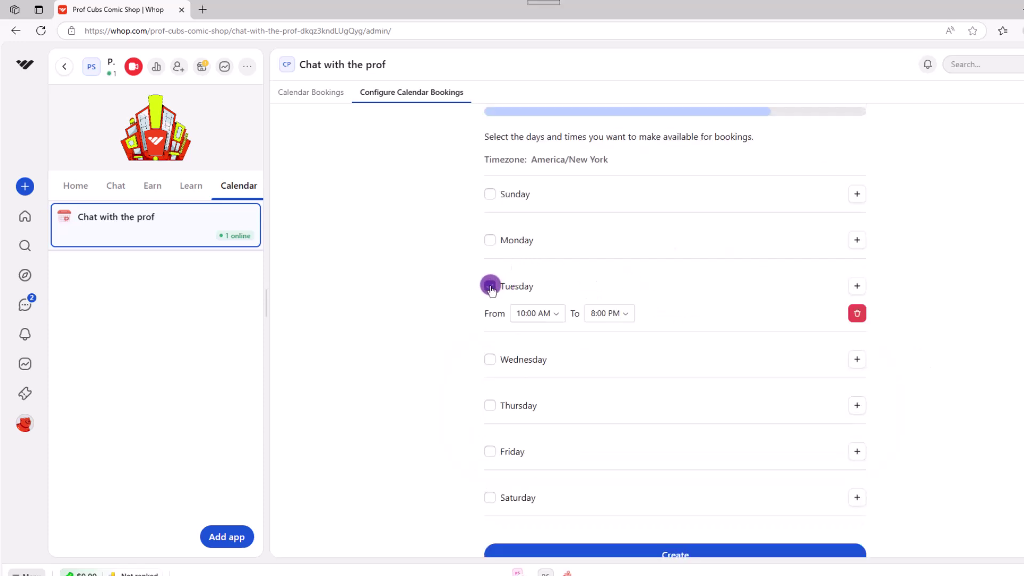
left_click(489, 359)
left_click(630, 388)
left_click(939, 342)
scroll(940, 344, "down", 1)
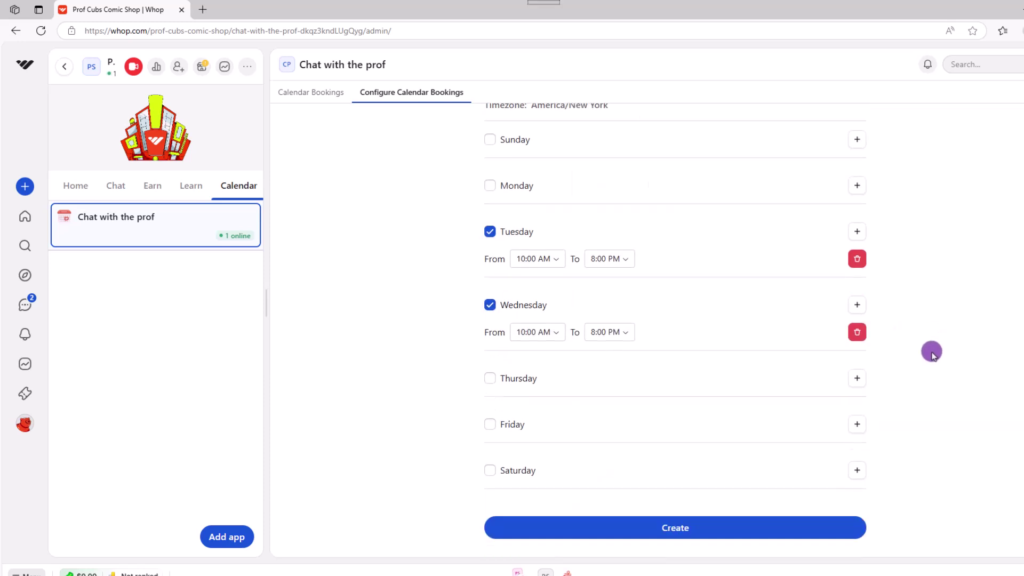
left_click(677, 528)
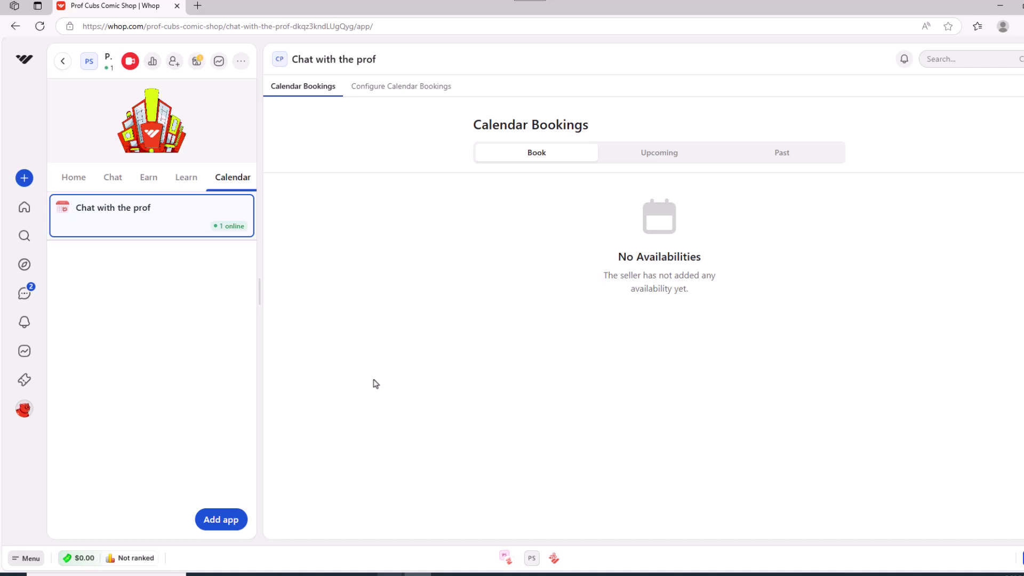
Add an Event app named 'Live Q and A with the prof' to the Calendar tab.
left_click(200, 520)
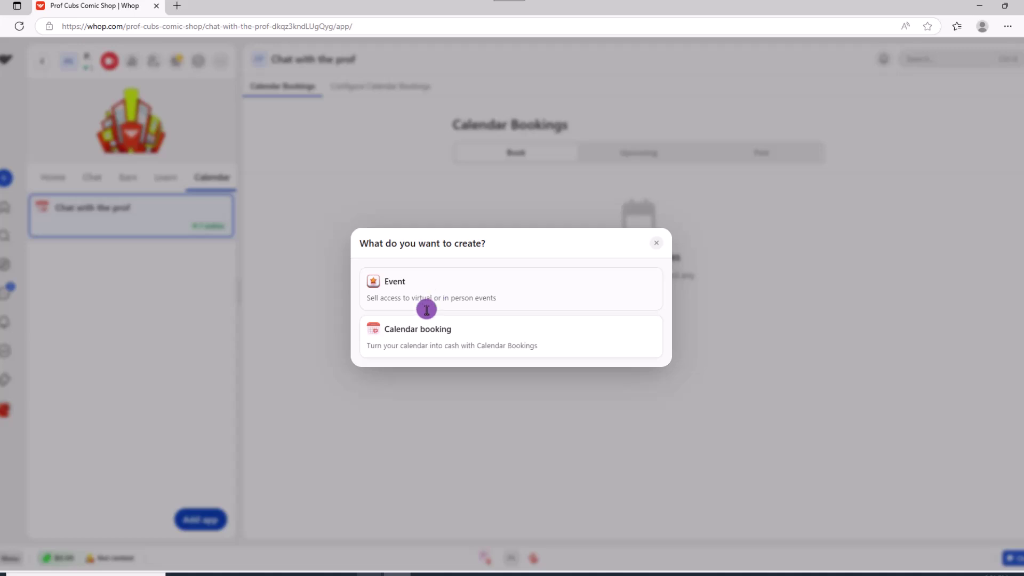
left_click(424, 310)
type("Live Q and A with the prof")
key("Return")
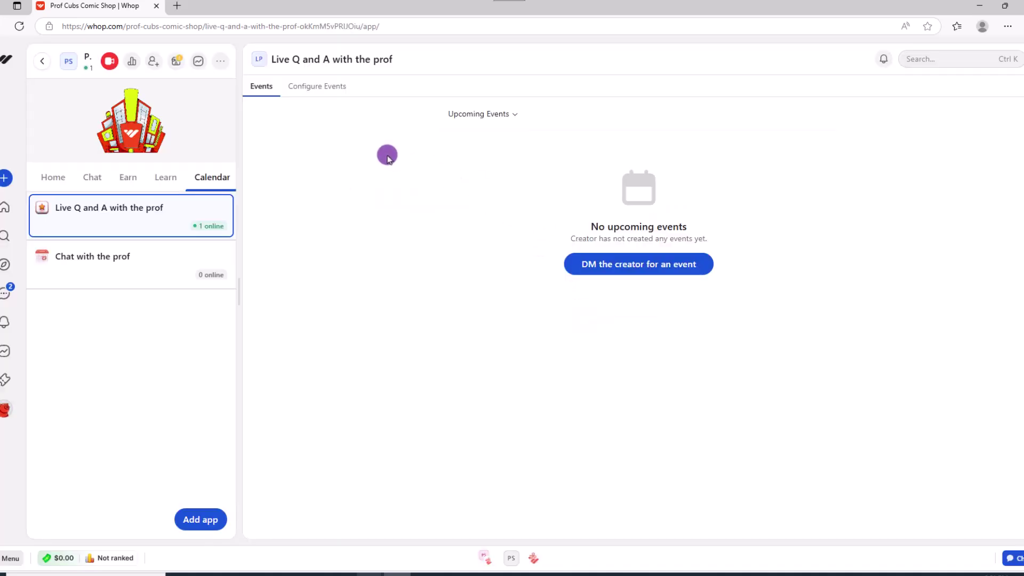
Begin creating an event named 'Q and A for 1 hour' in the event configuration.
left_click(325, 87)
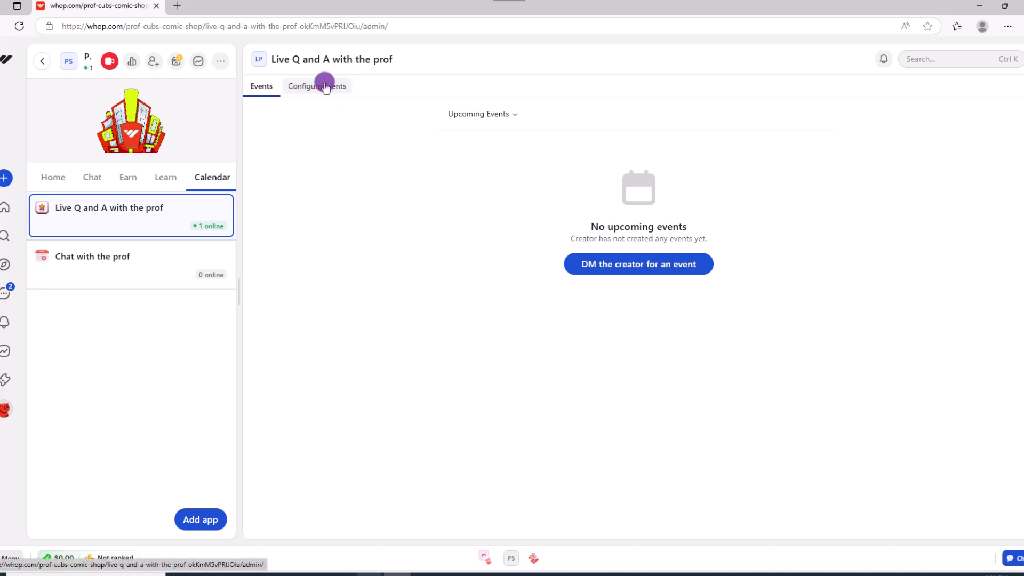
left_click(652, 270)
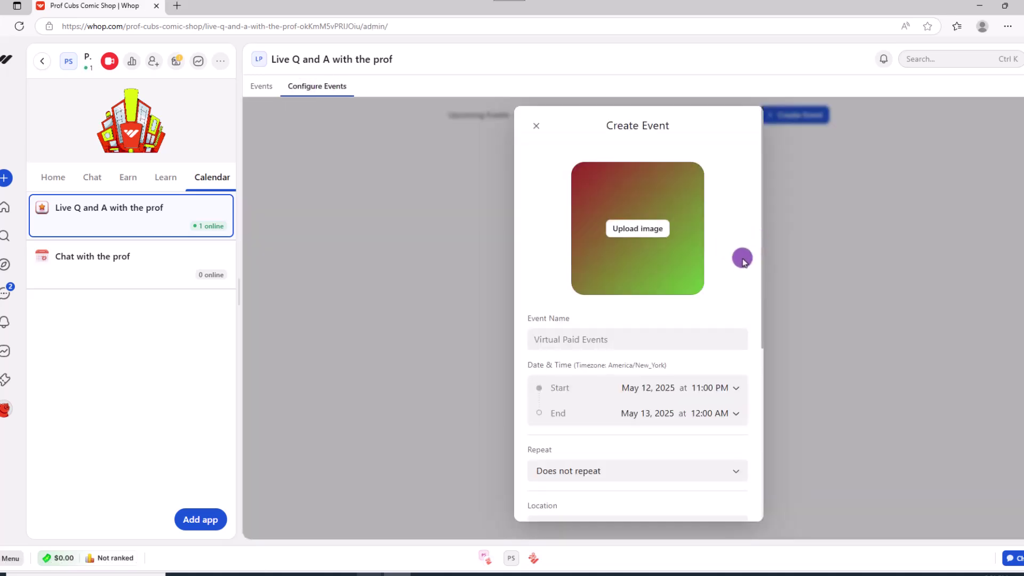
scroll(742, 259, "down", 1)
left_click(549, 284)
type("Q and A for 1 hour")
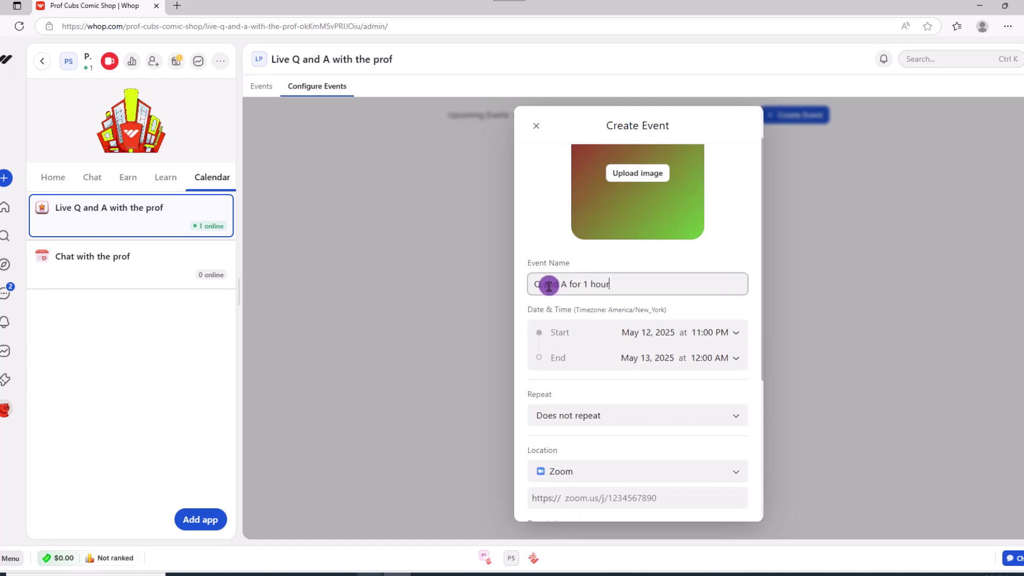
left_click(762, 365)
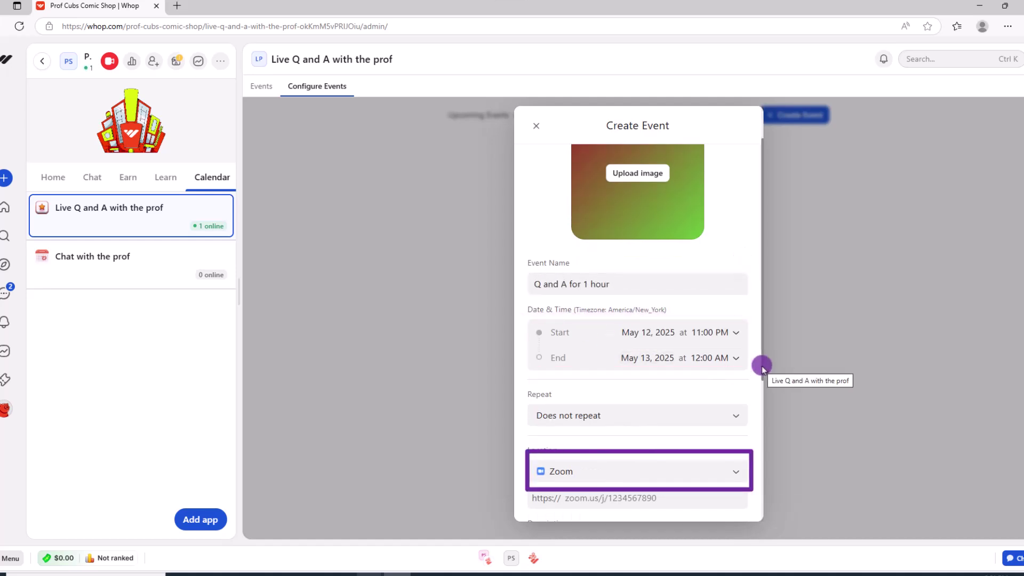
left_click_drag(762, 366, 768, 512)
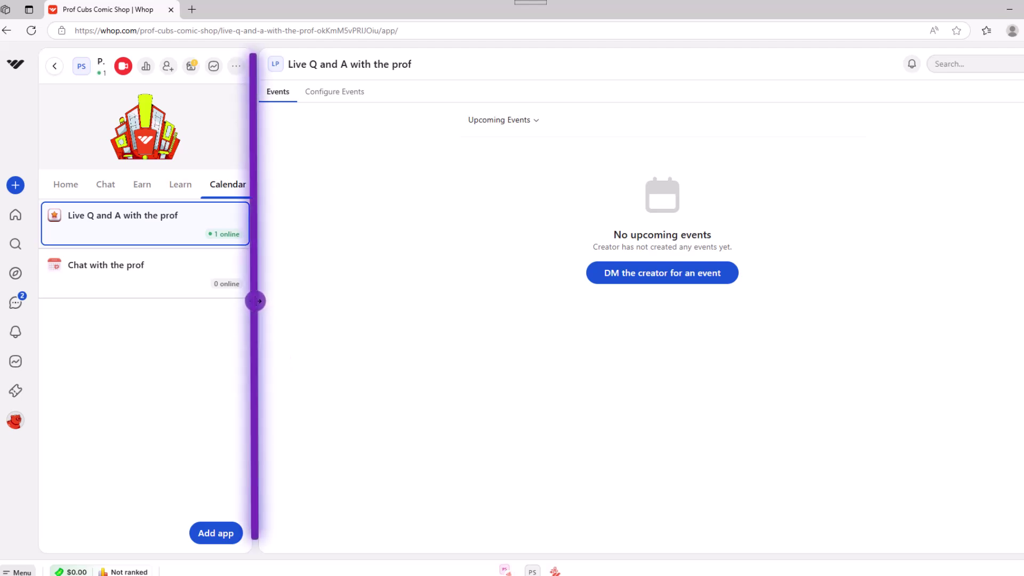
Widen the sidebar and add a Website embed app called 'Your Website Here' under Tools.
left_click_drag(255, 300, 437, 310)
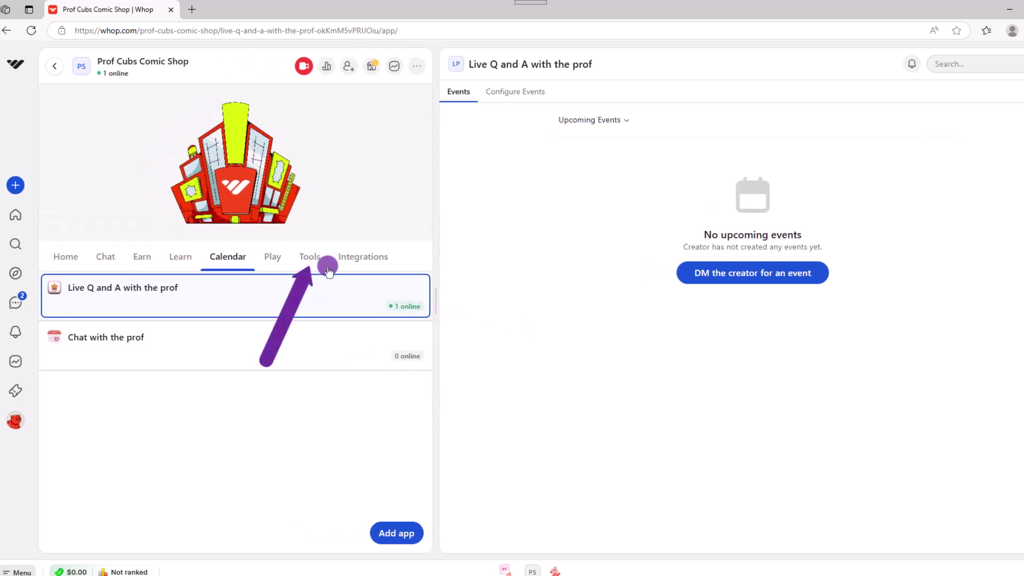
left_click(313, 258)
left_click(395, 533)
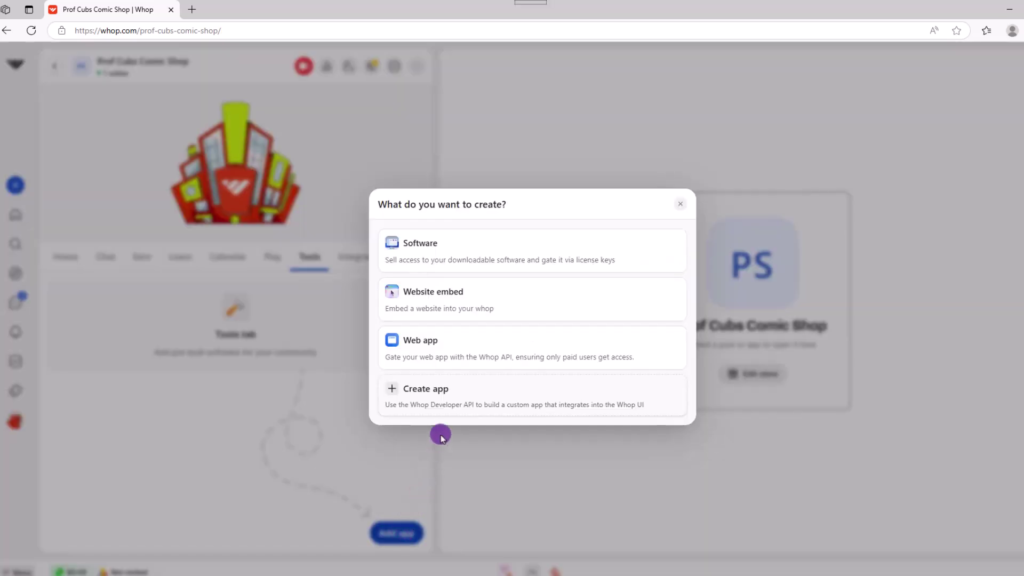
left_click(453, 298)
type("Your Website Here")
left_click(588, 393)
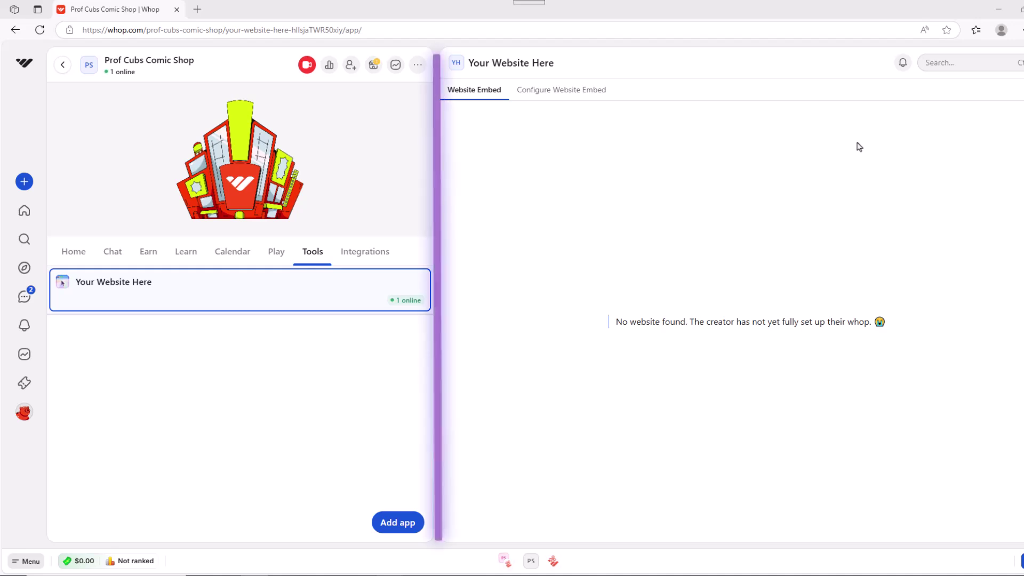
Create a Discord integration app named 'MY discord' from the Integrations tab.
left_click(367, 262)
left_click(425, 524)
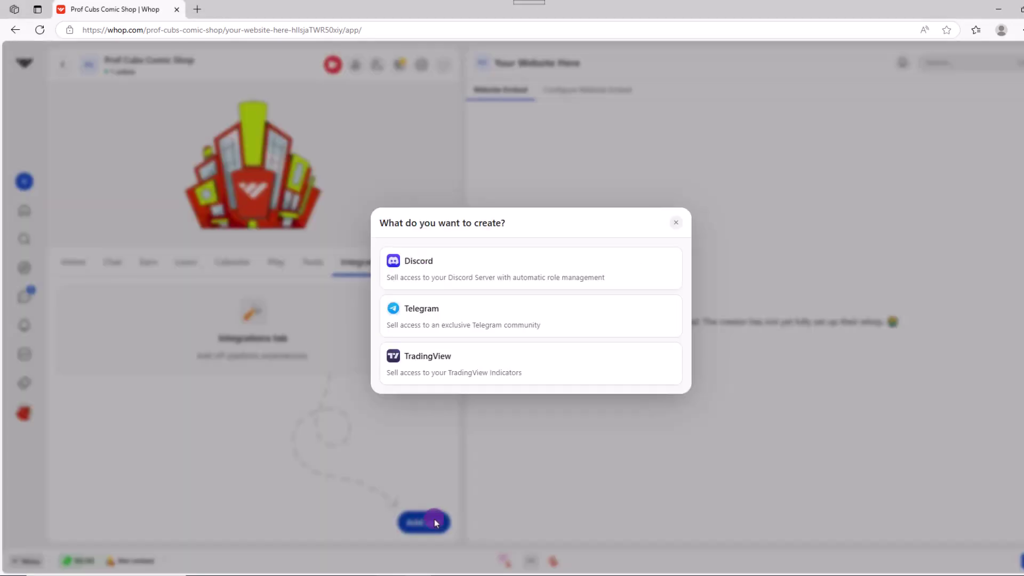
left_click(485, 274)
left_click(441, 327)
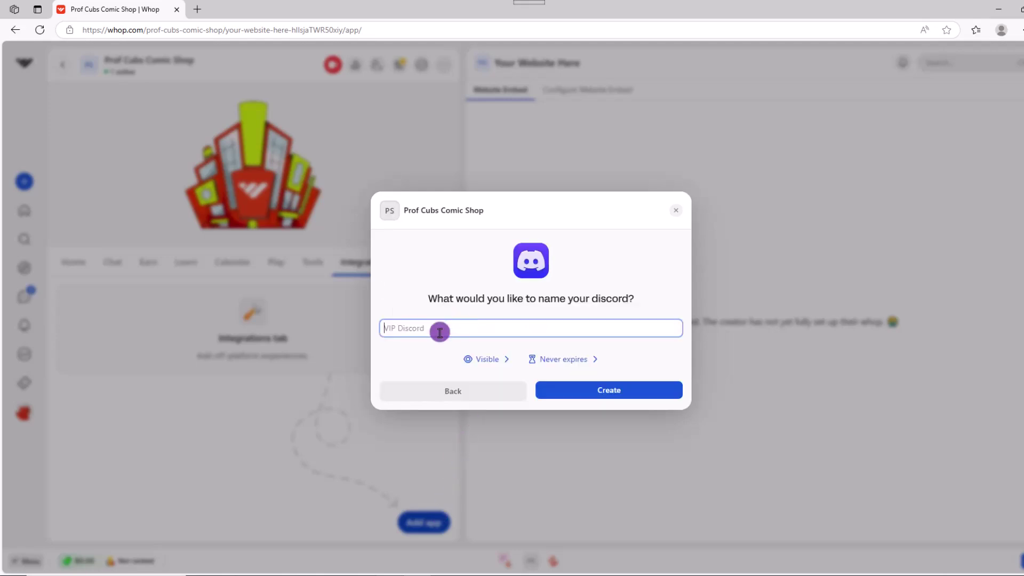
type("MY discord")
left_click(608, 389)
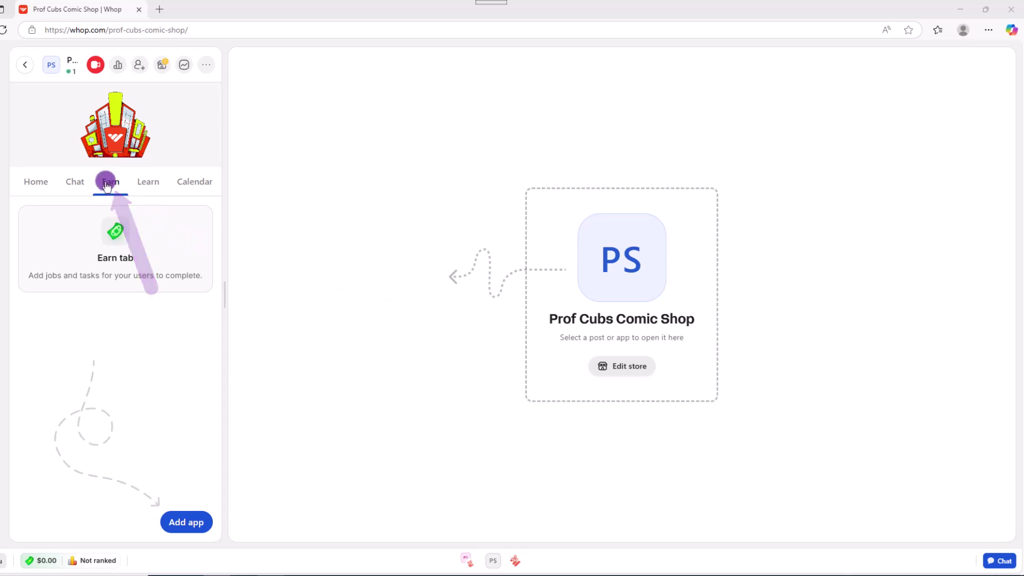
Add a bounty for a 15–30 second promo video or trailer, paying $5 per submission.
left_click(185, 516)
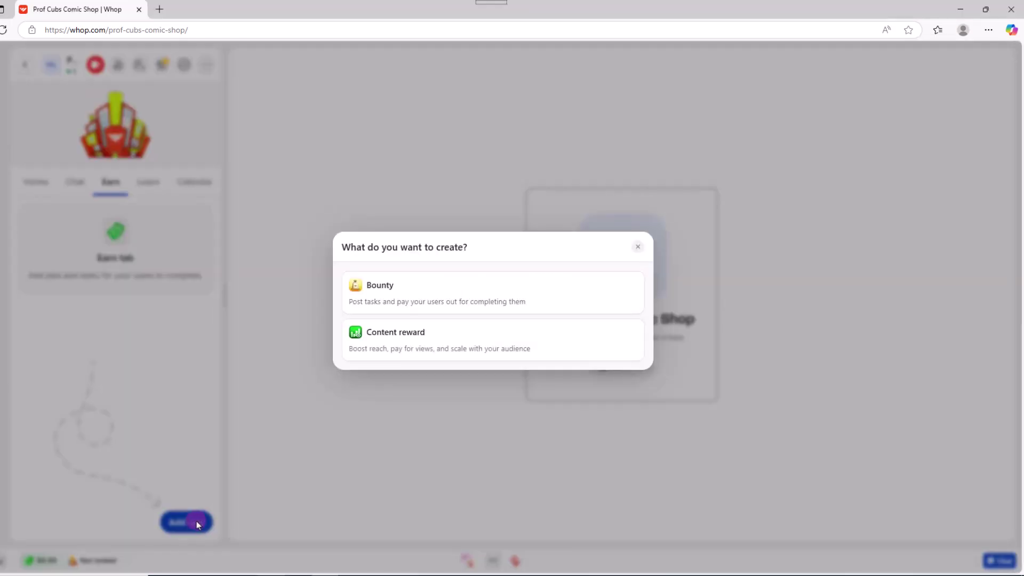
left_click(455, 293)
left_click(374, 229)
type("Create a short (15–30 second) promo video or trailer")
left_click(360, 272)
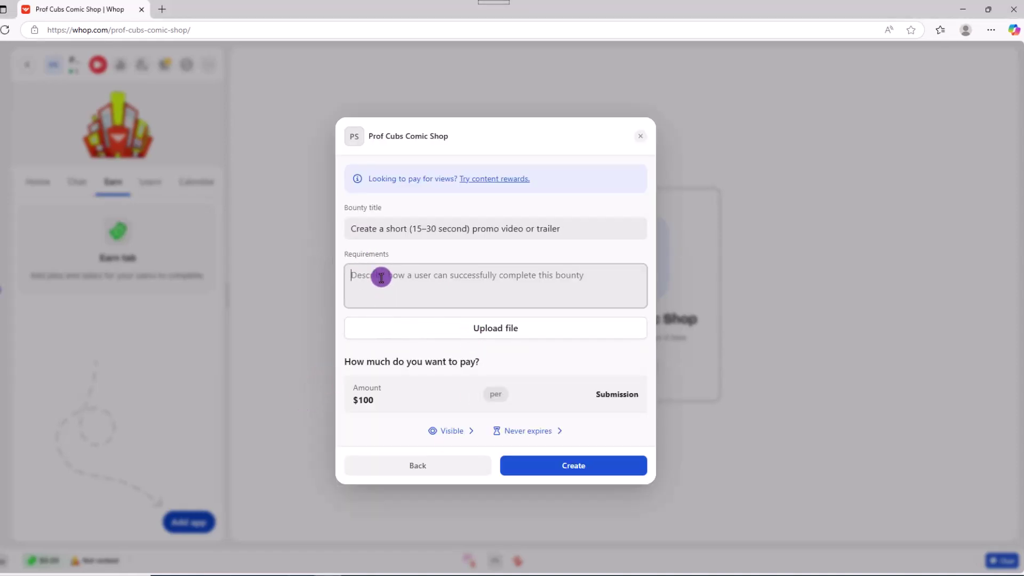
key("ctrl+v")
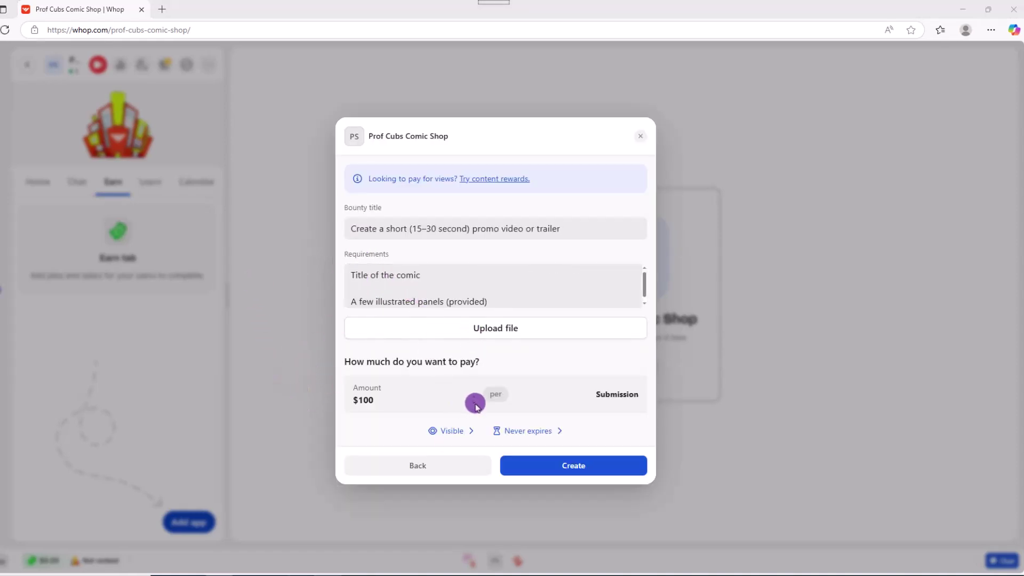
left_click_drag(359, 399, 422, 394)
type("5")
left_click(592, 468)
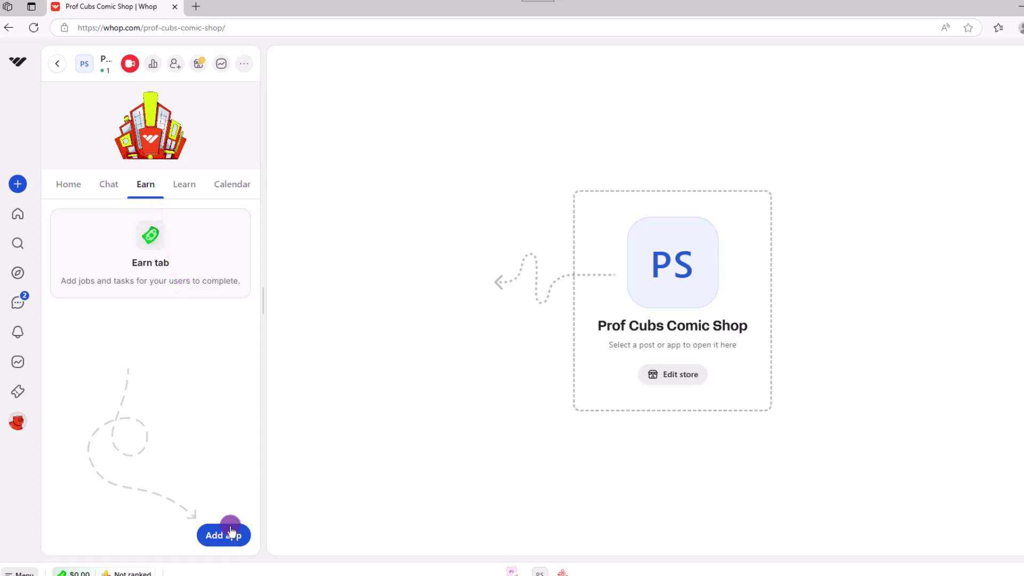
Start a content reward titled 'Show Your Comic Workspace' with UGC type and E-commerce category.
left_click(231, 533)
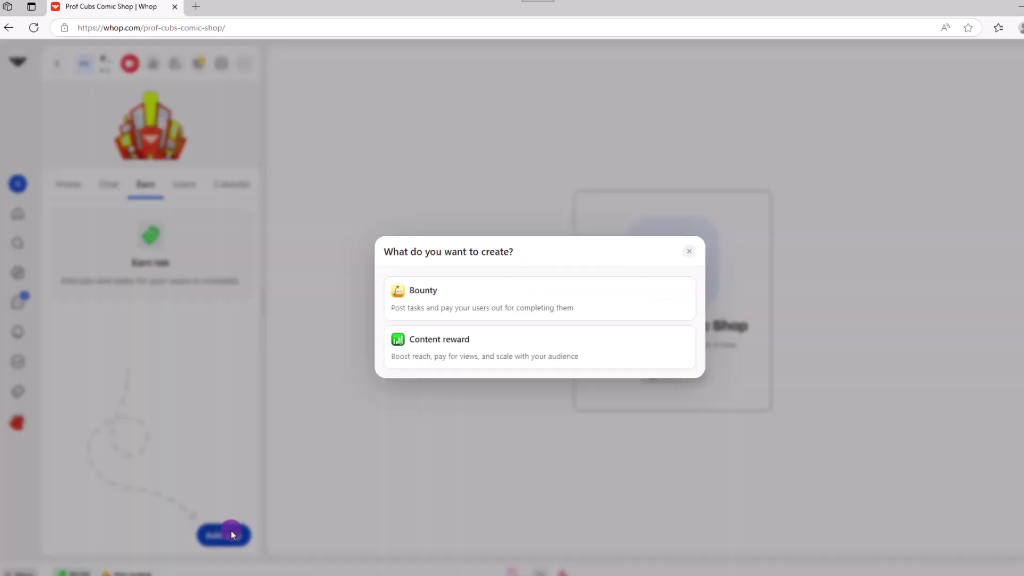
left_click(491, 345)
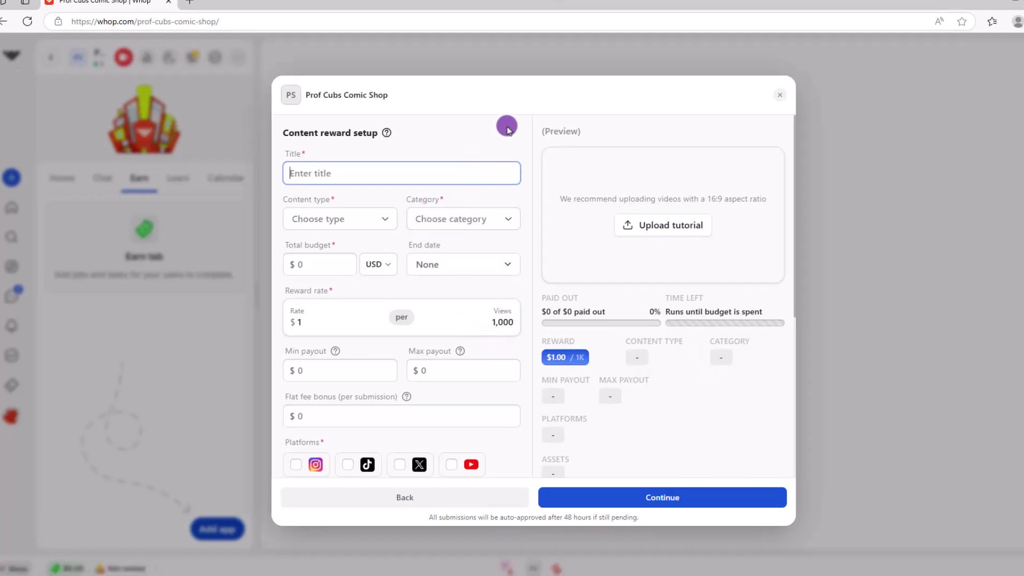
type("Show Your Comic Workspace")
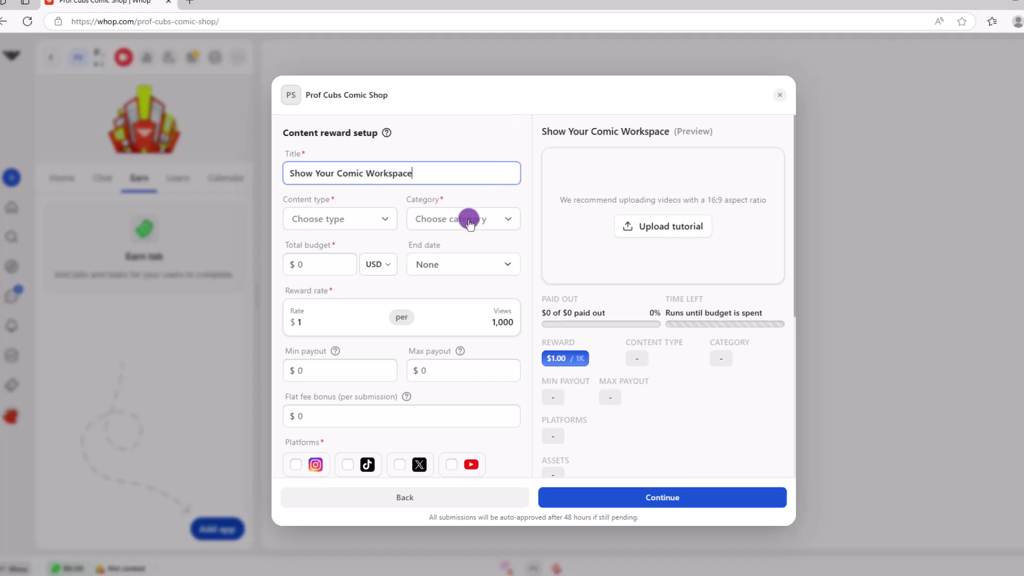
left_click(380, 220)
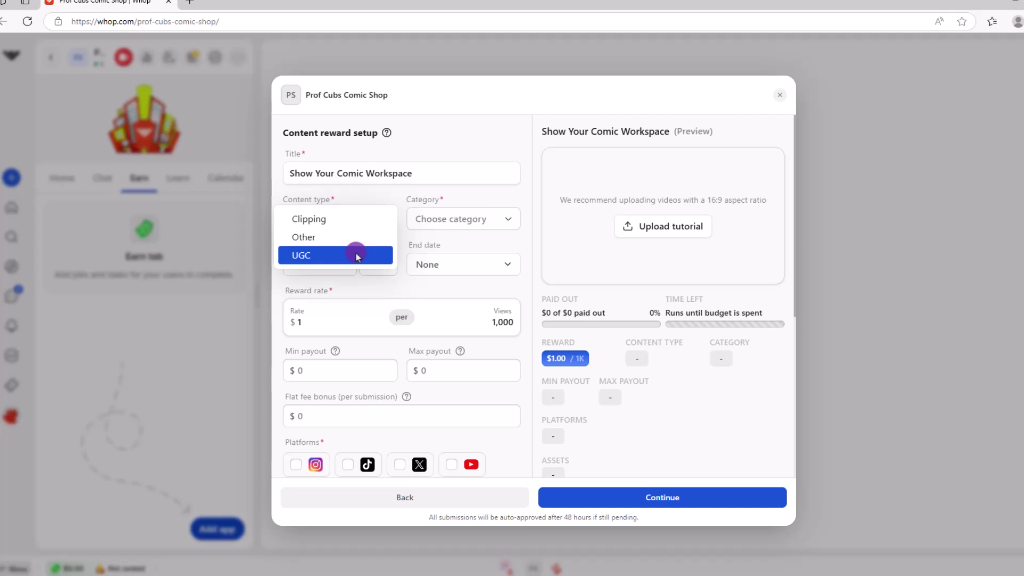
left_click(301, 256)
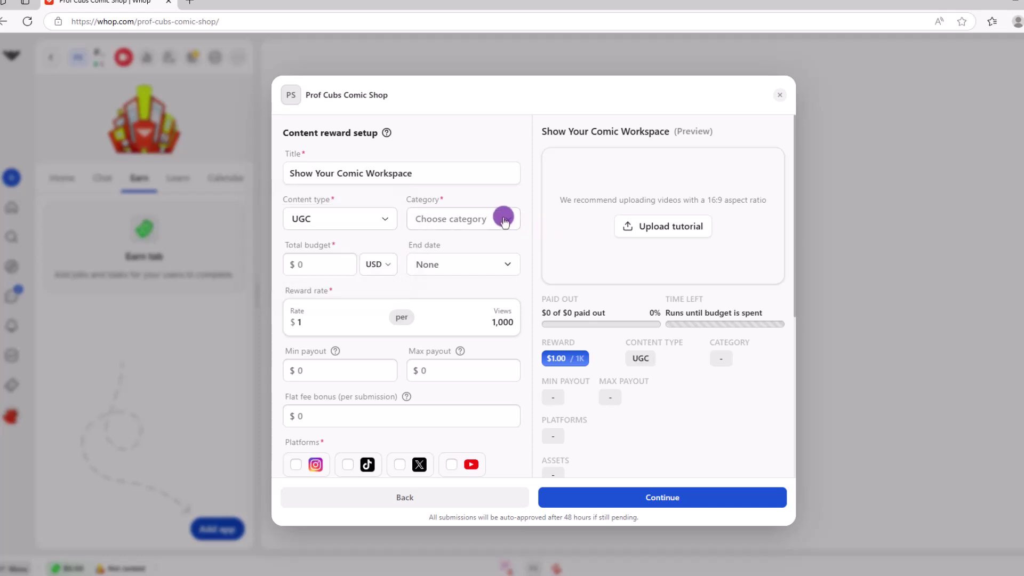
left_click(503, 219)
left_click(459, 235)
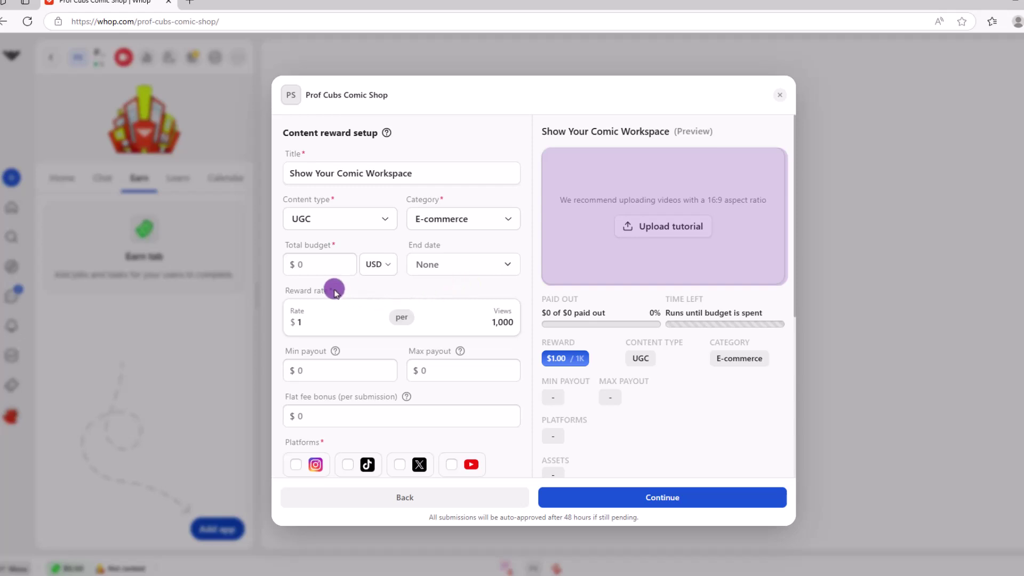
Give it a $100 budget with no end date on Instagram, X and YouTube, and create it.
left_click(298, 266)
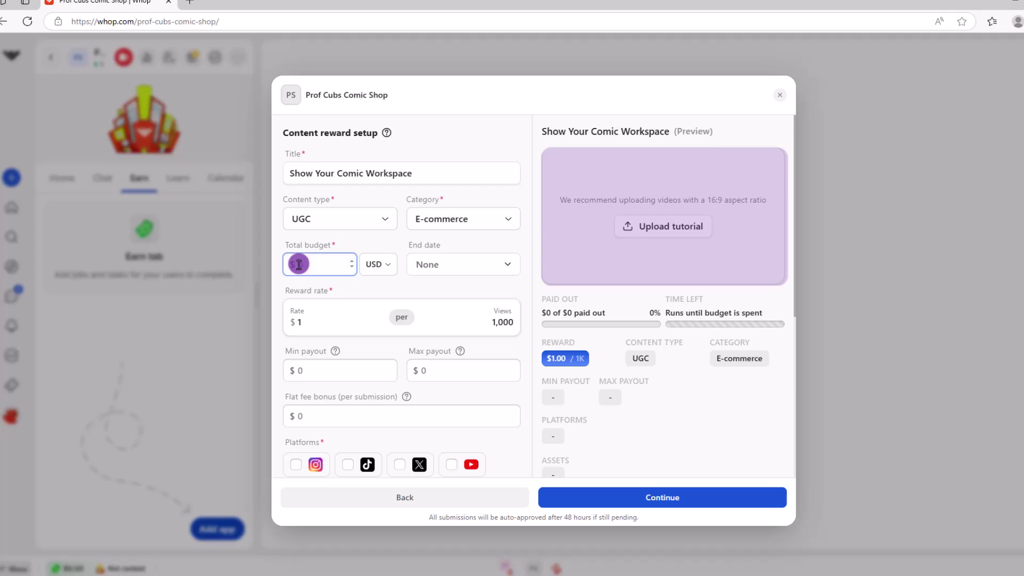
type("10")
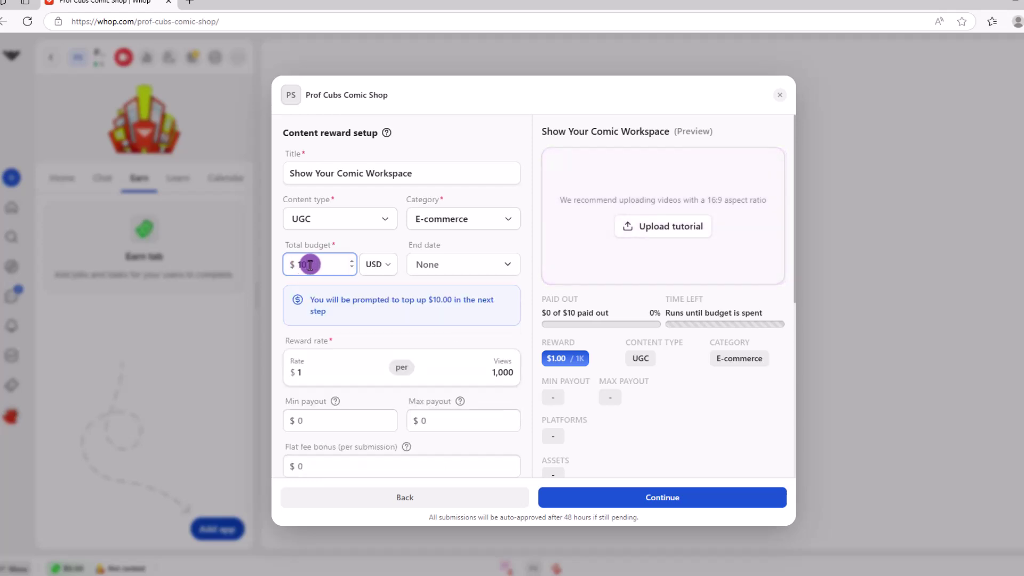
type("0")
left_click(511, 265)
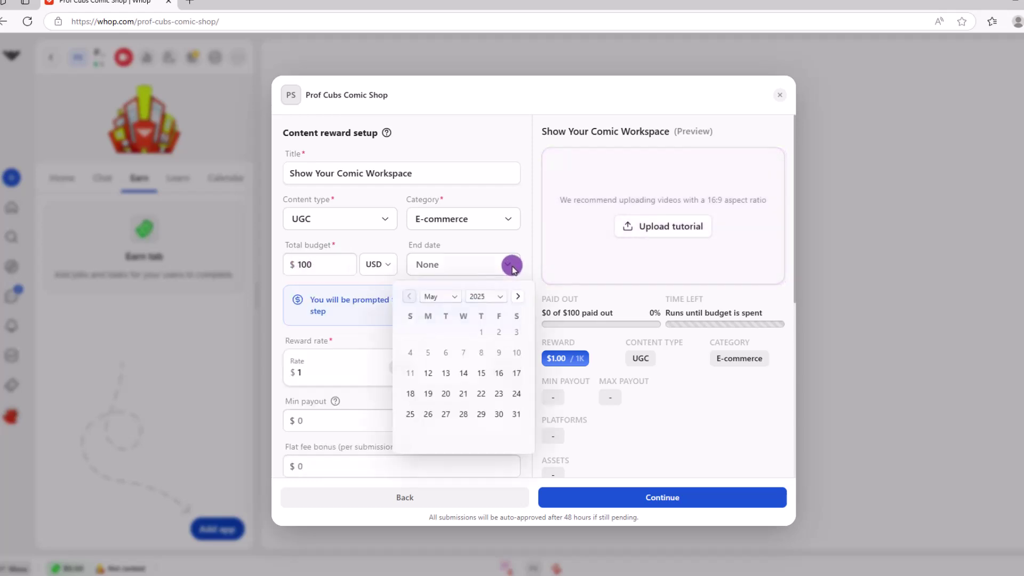
left_click(528, 241)
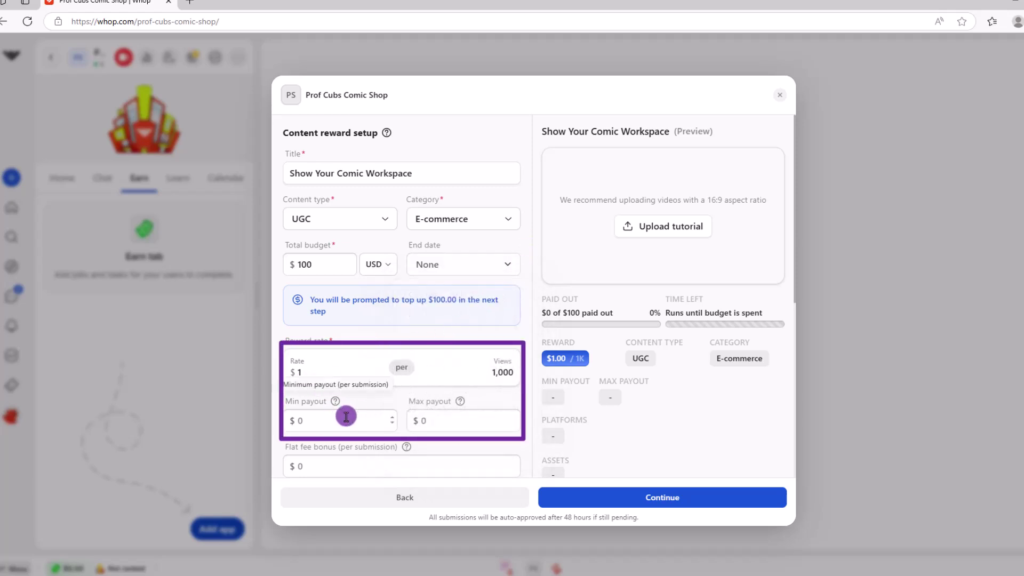
scroll(336, 419, "down", 2)
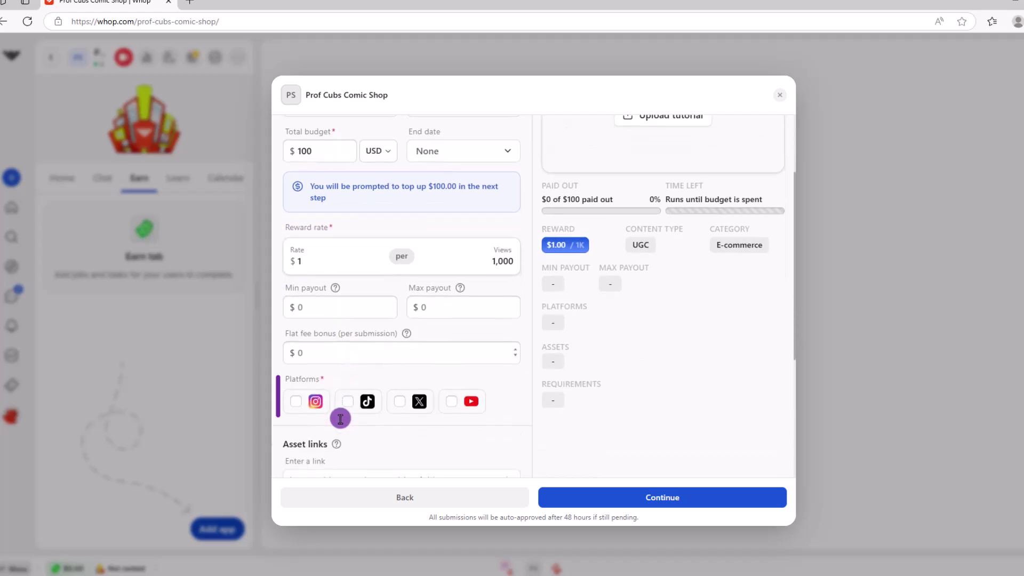
left_click(295, 401)
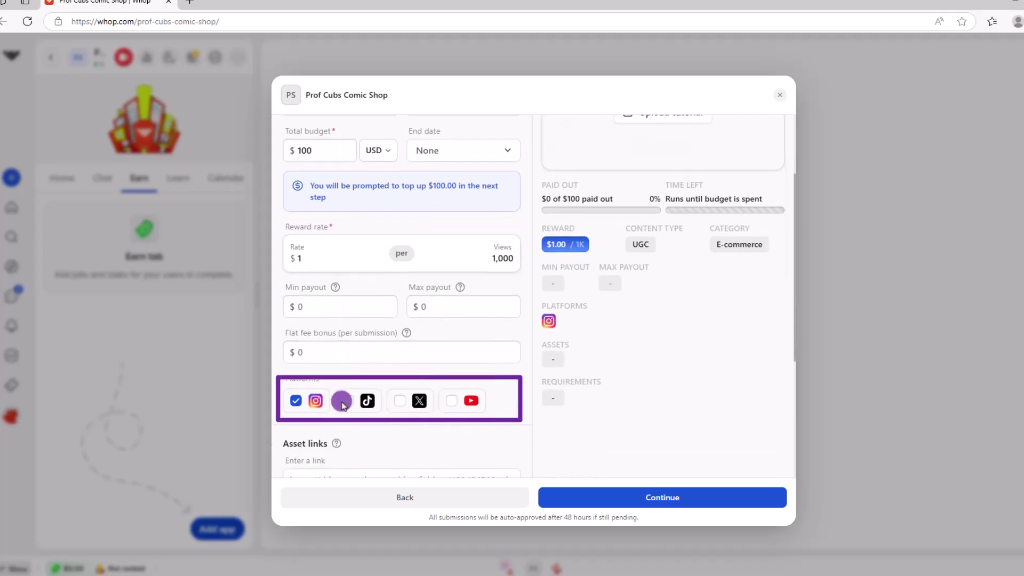
left_click(400, 401)
left_click(452, 401)
scroll(656, 390, "down", 3)
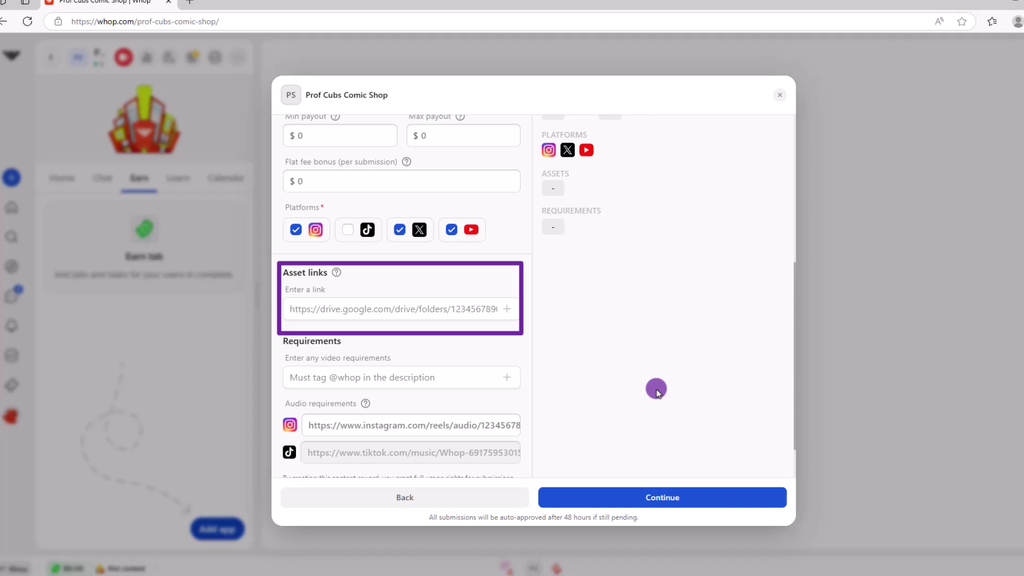
left_click(681, 501)
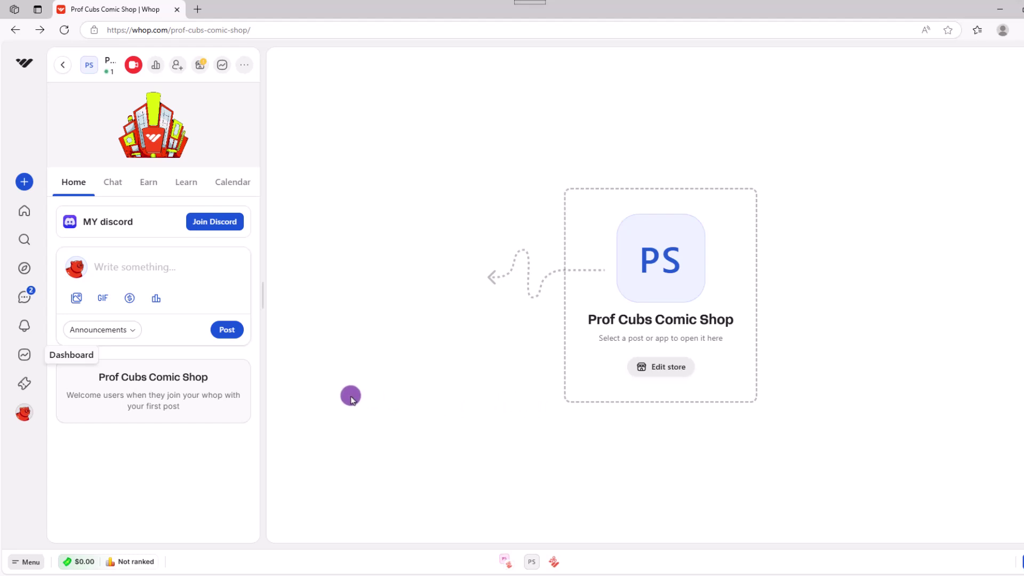
Begin Whop Payments setup with United States as payout country, then view other payment methods.
left_click(24, 356)
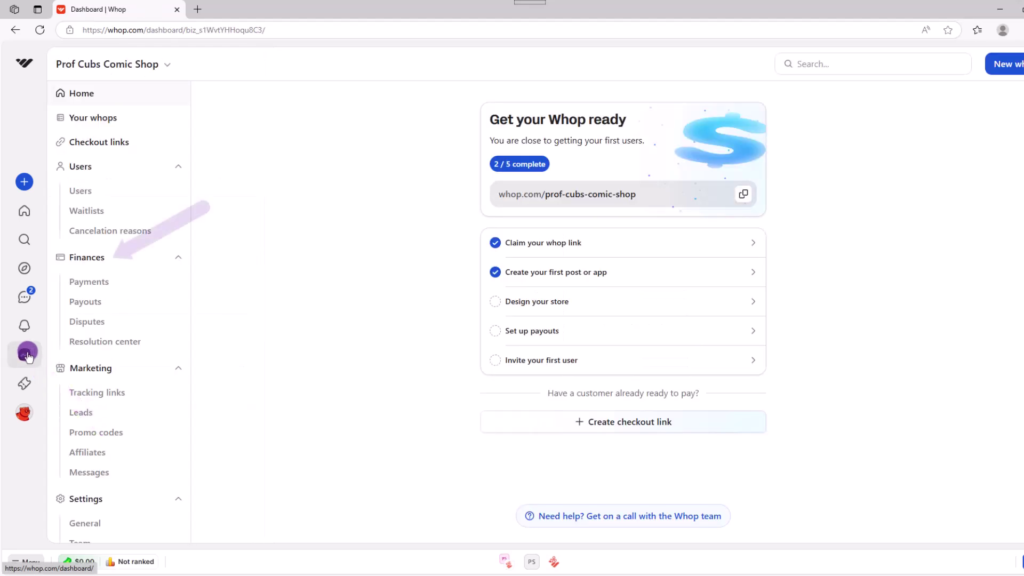
left_click(79, 303)
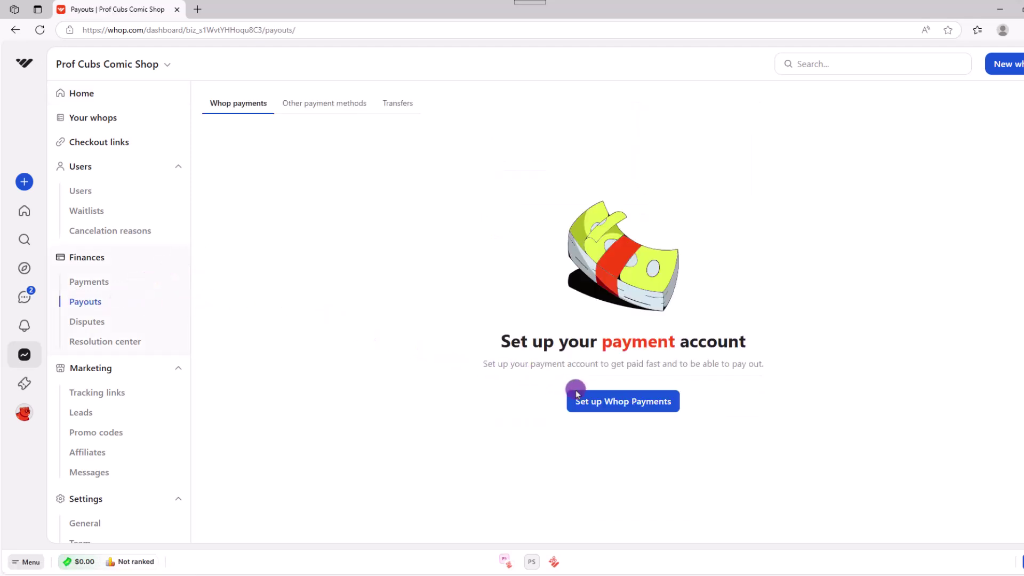
left_click(580, 397)
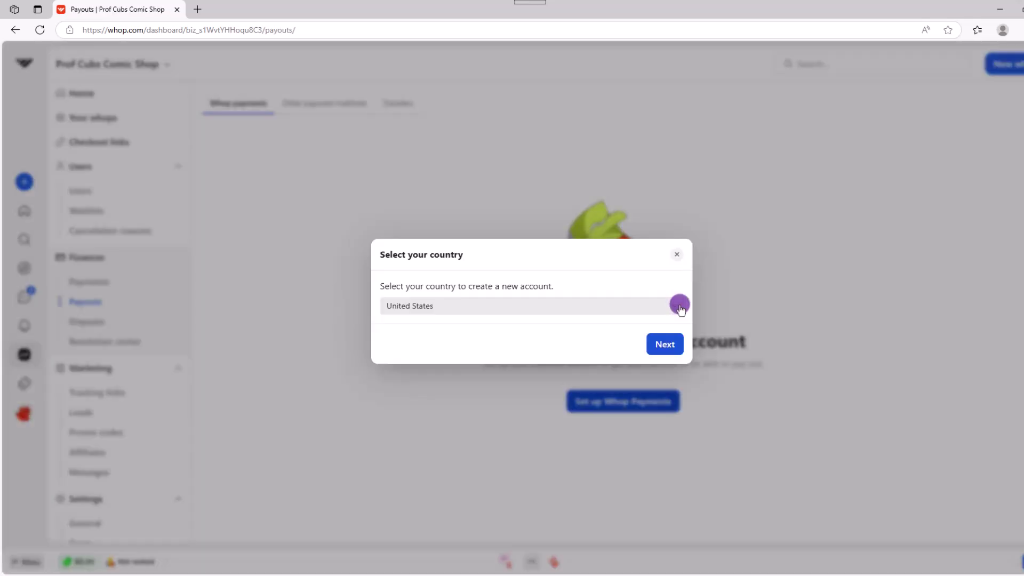
left_click(667, 344)
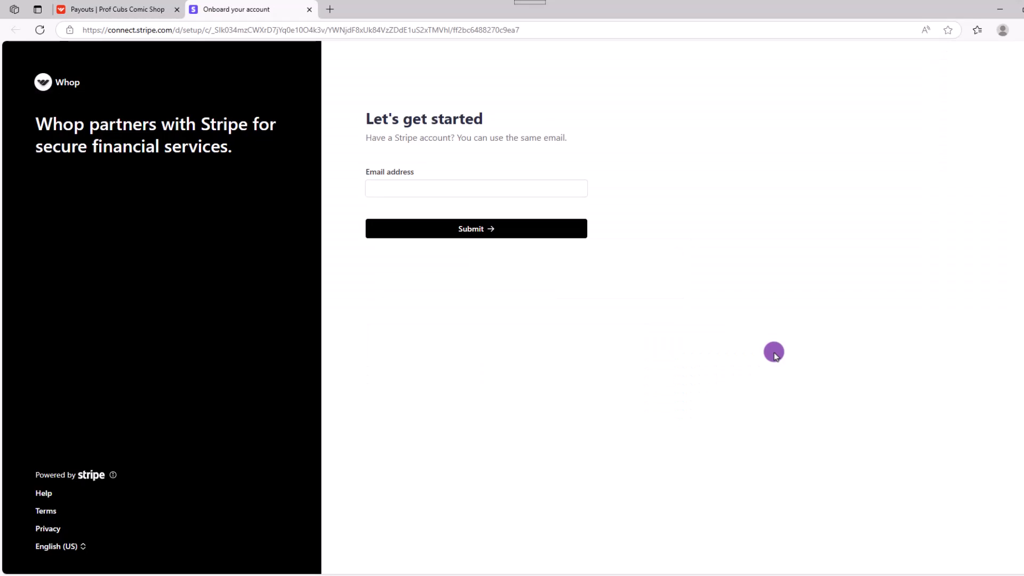
key("ctrl+w")
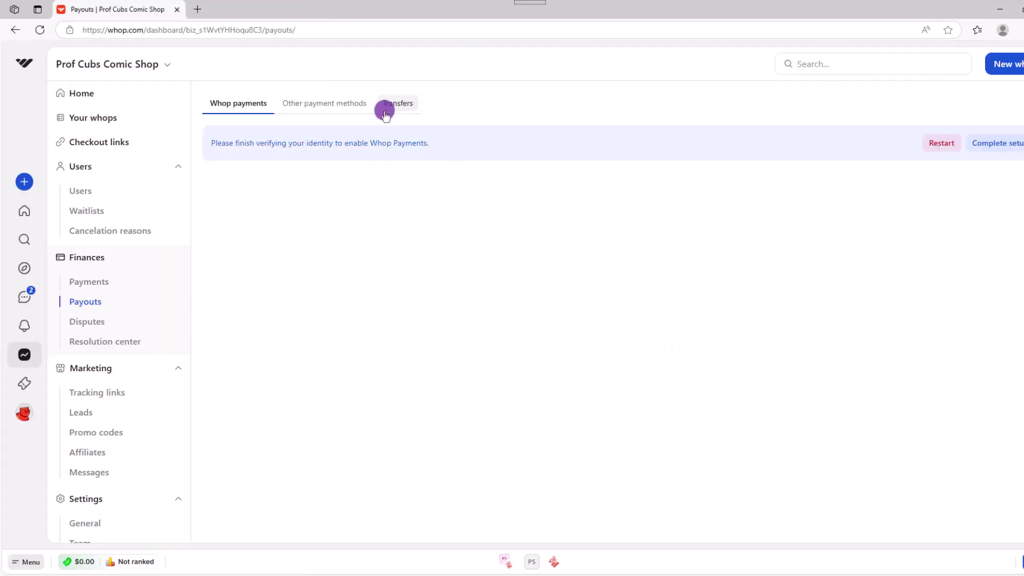
left_click(343, 108)
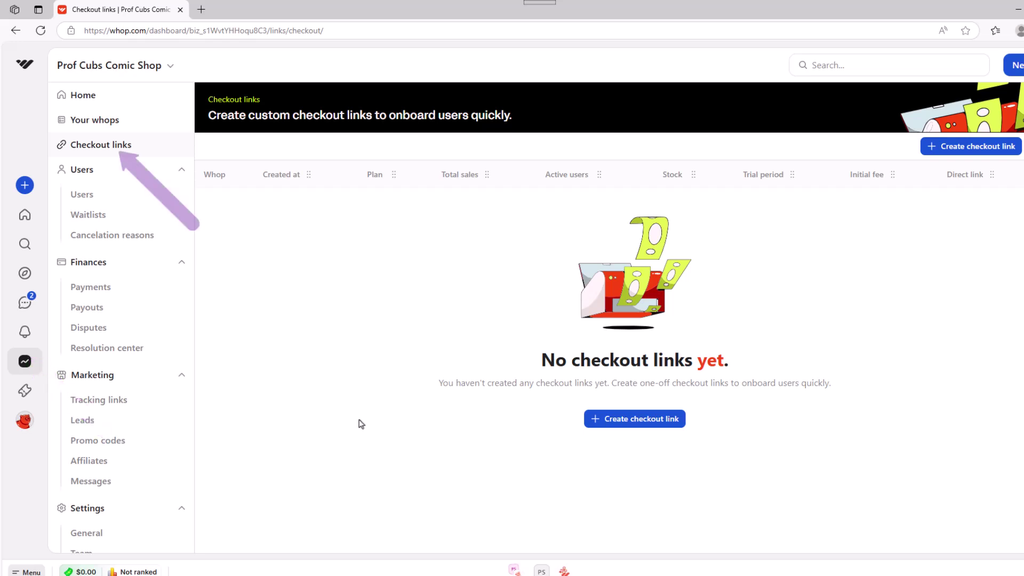
Create a one-time checkout link priced at $100.
left_click(638, 422)
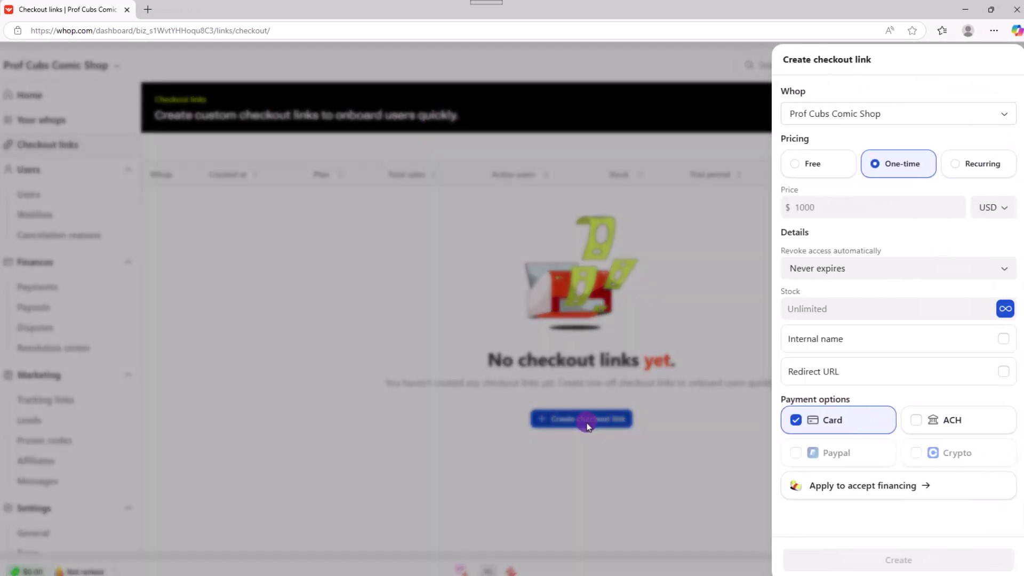
left_click(805, 206)
type("100")
left_click(898, 561)
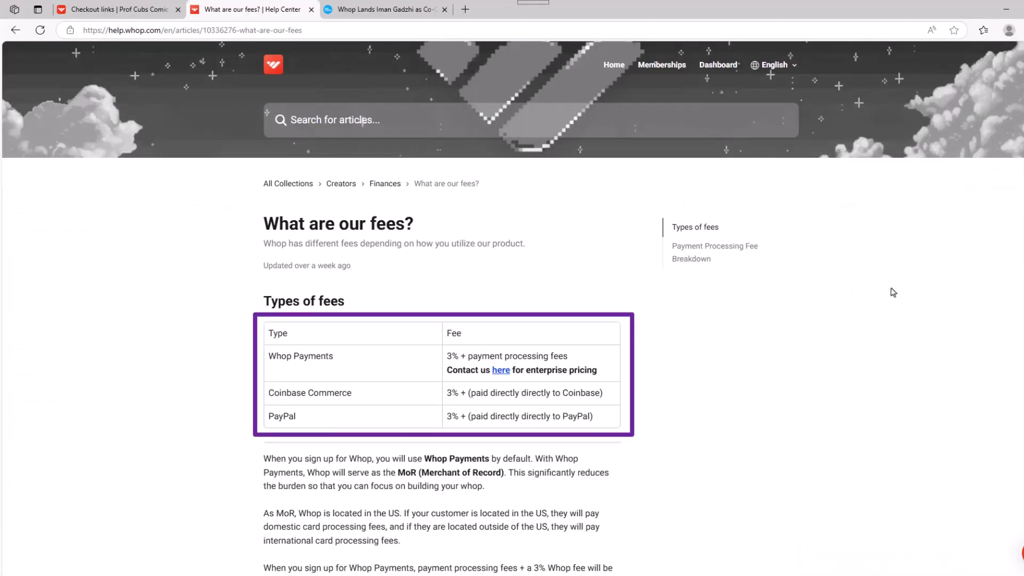
Scroll through the fee table in the 'What are our fees?' help article.
scroll(885, 319, "down", 9)
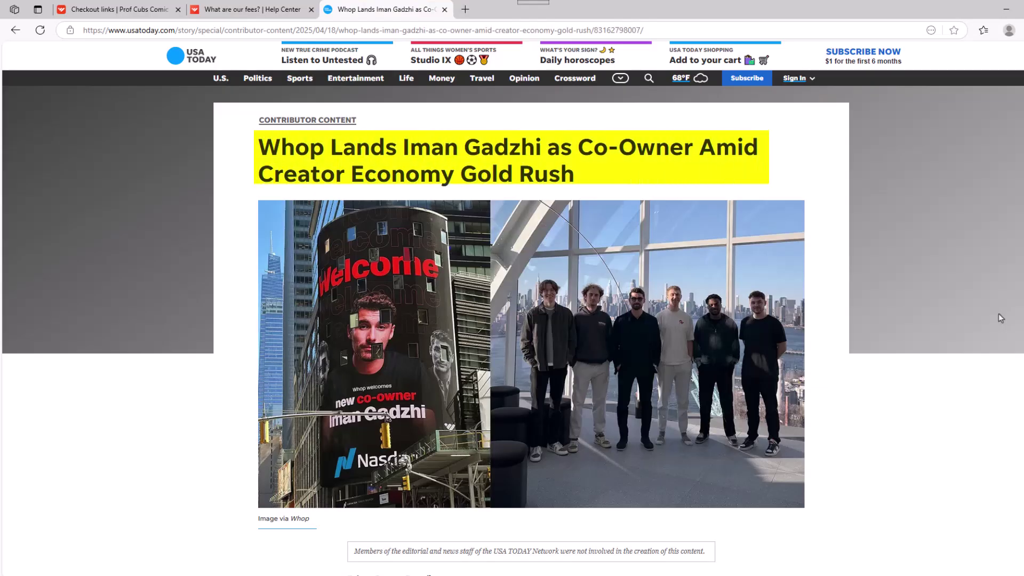
scroll(957, 367, "down", 3)
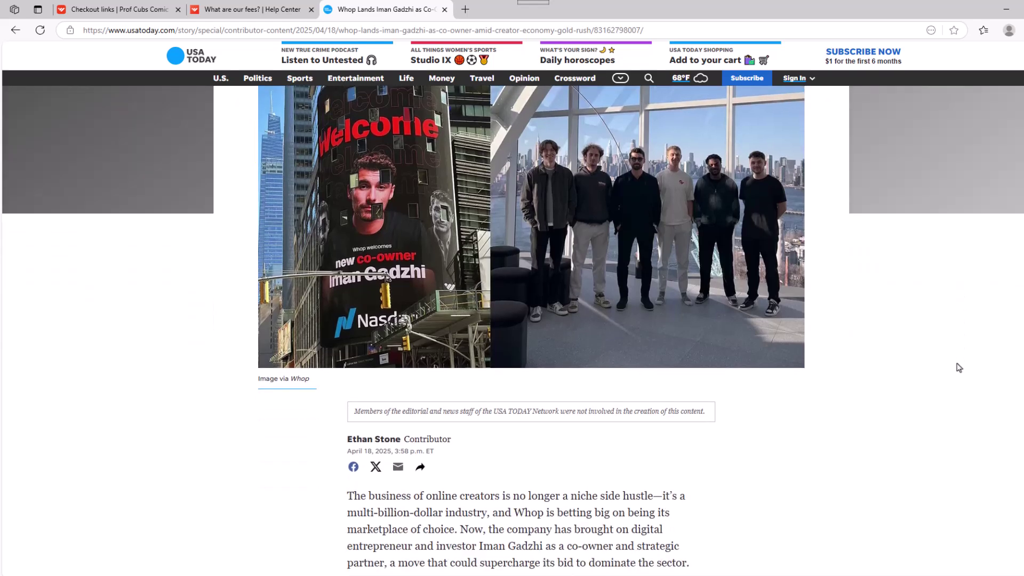